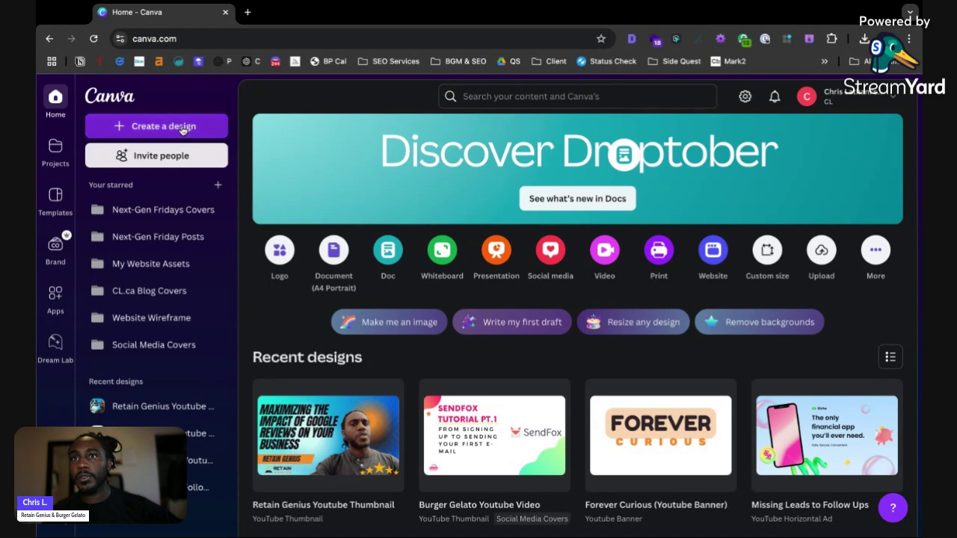
- Create a new blank YouTube Thumbnail design
left_click(202, 133)
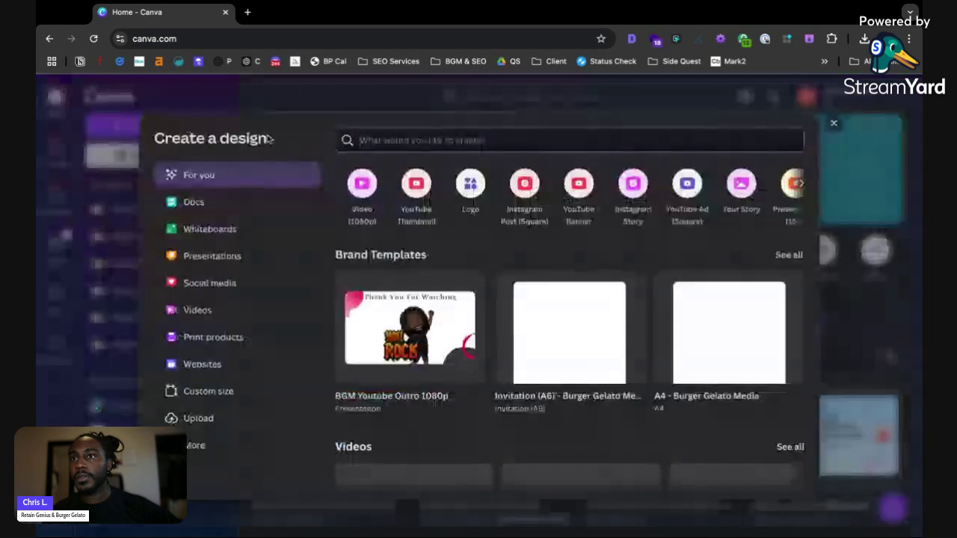
left_click(422, 196)
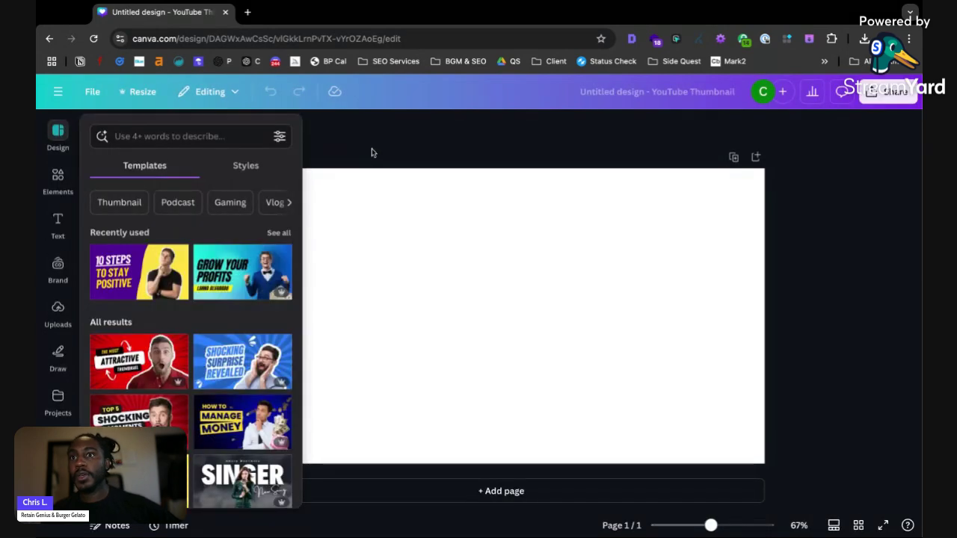
- Find the yellow Daily Podcast thumbnail template and apply it to the blank page
scroll(183, 263, "down", 1)
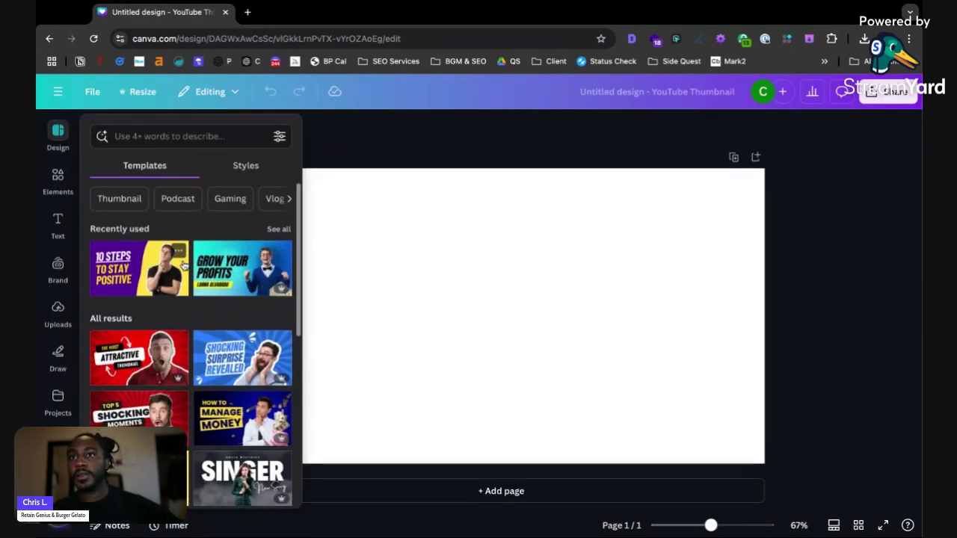
scroll(183, 263, "down", 5)
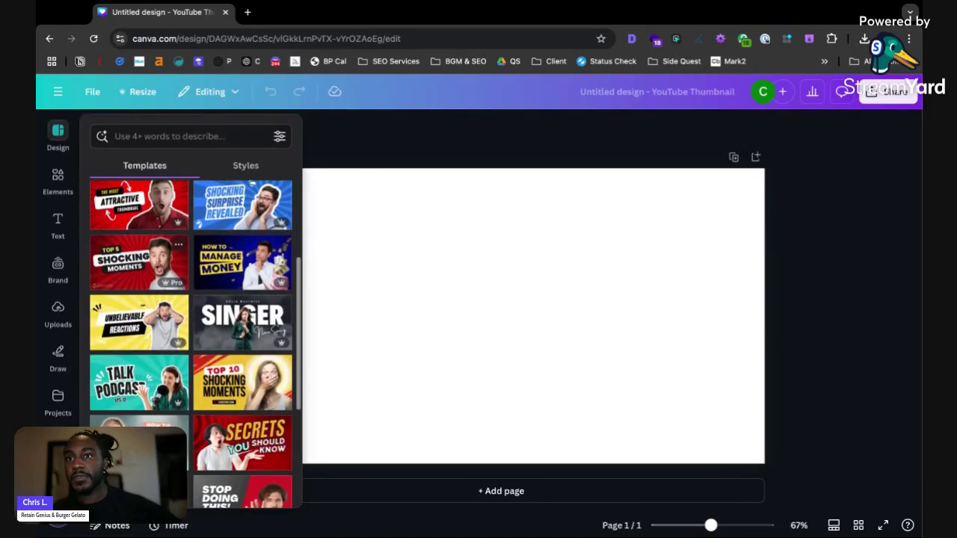
scroll(183, 263, "down", 5)
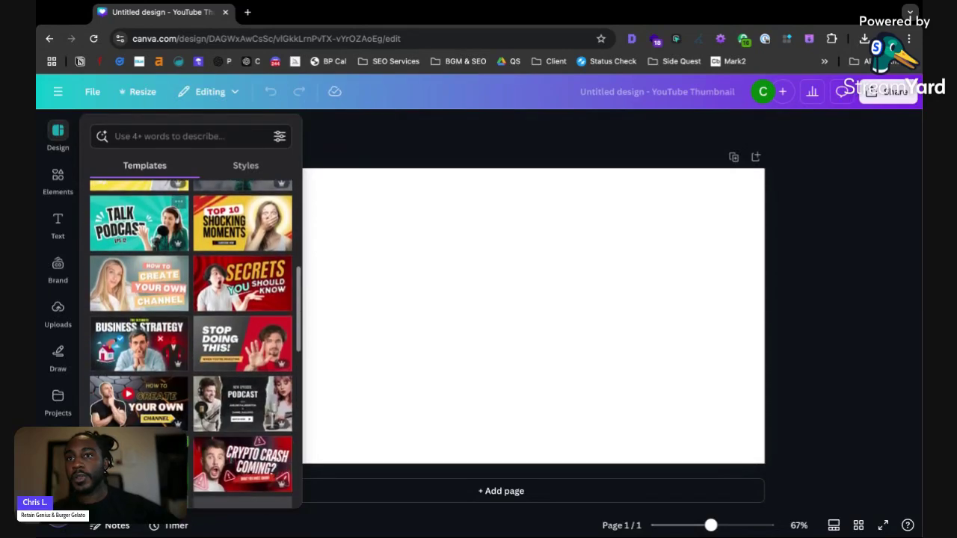
scroll(183, 263, "down", 2)
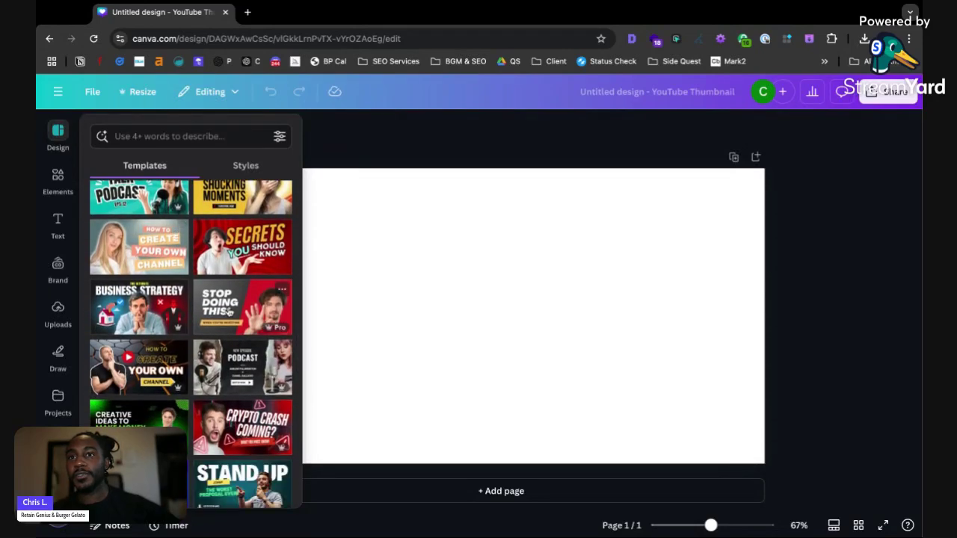
scroll(229, 311, "down", 1)
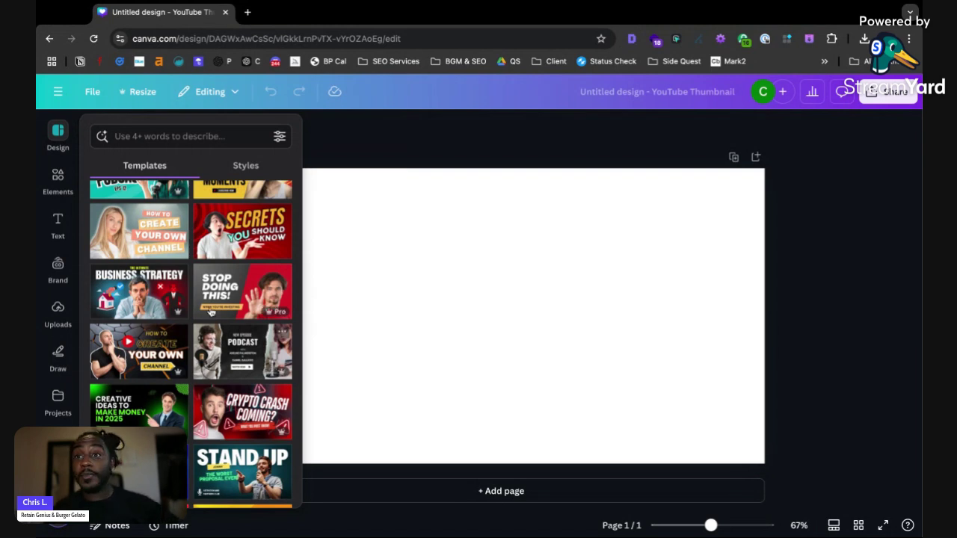
scroll(213, 310, "down", 4)
scroll(213, 310, "down", 5)
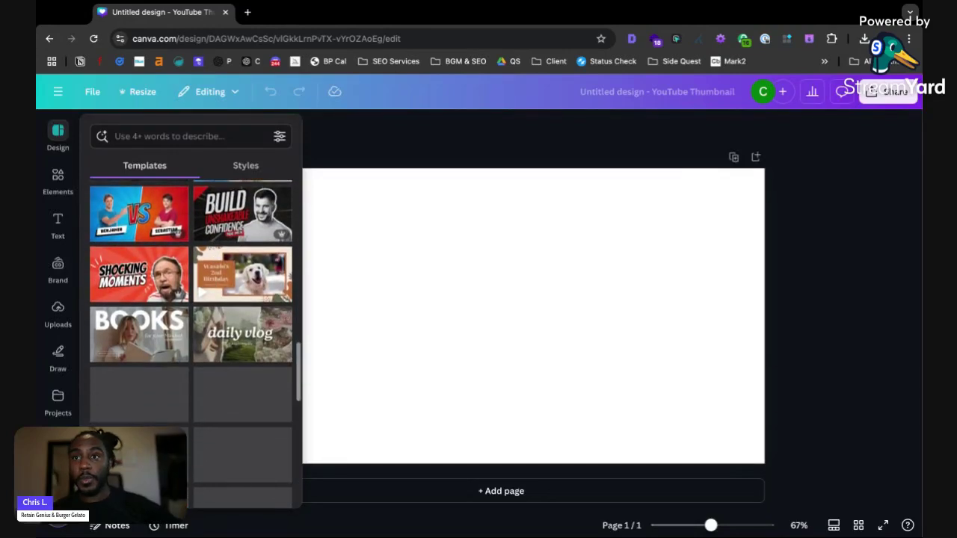
scroll(247, 329, "down", 5)
scroll(190, 329, "down", 1)
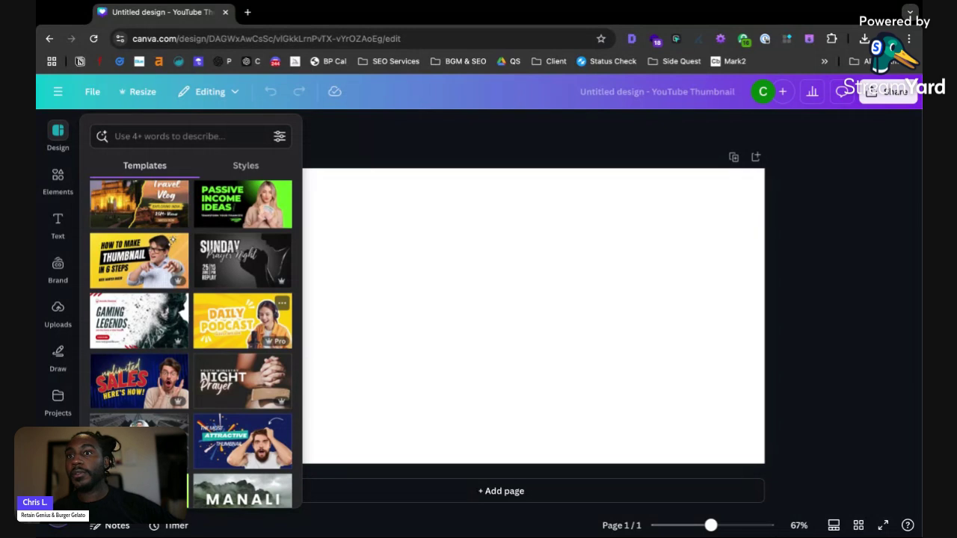
scroll(243, 314, "down", 3)
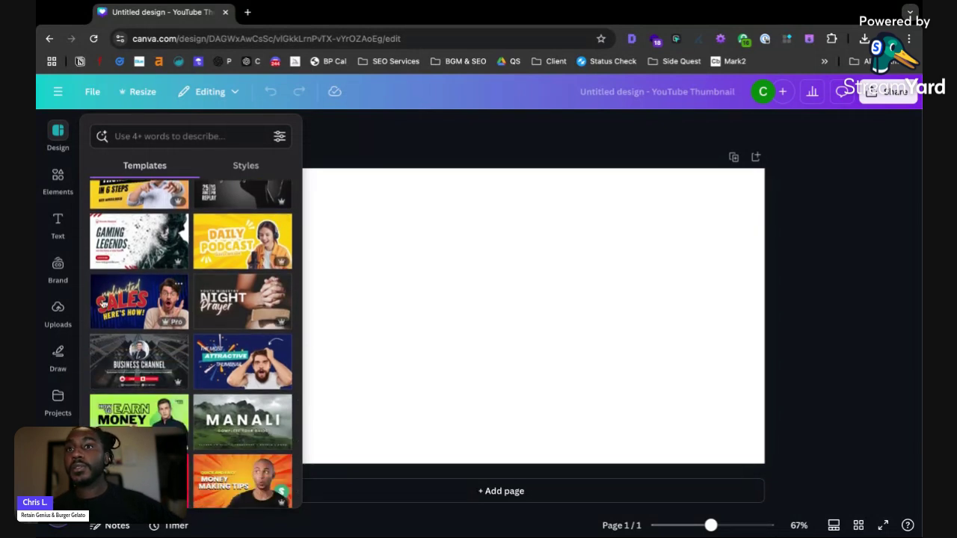
left_click(230, 239)
left_click(413, 273)
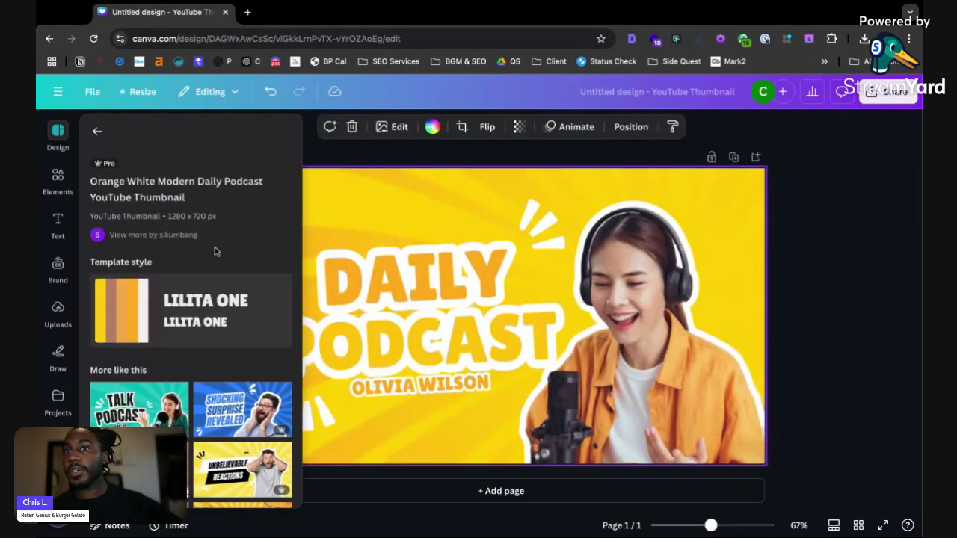
- Return to the template library and filter the templates by the suggested term Black
left_click(98, 133)
left_click(199, 135)
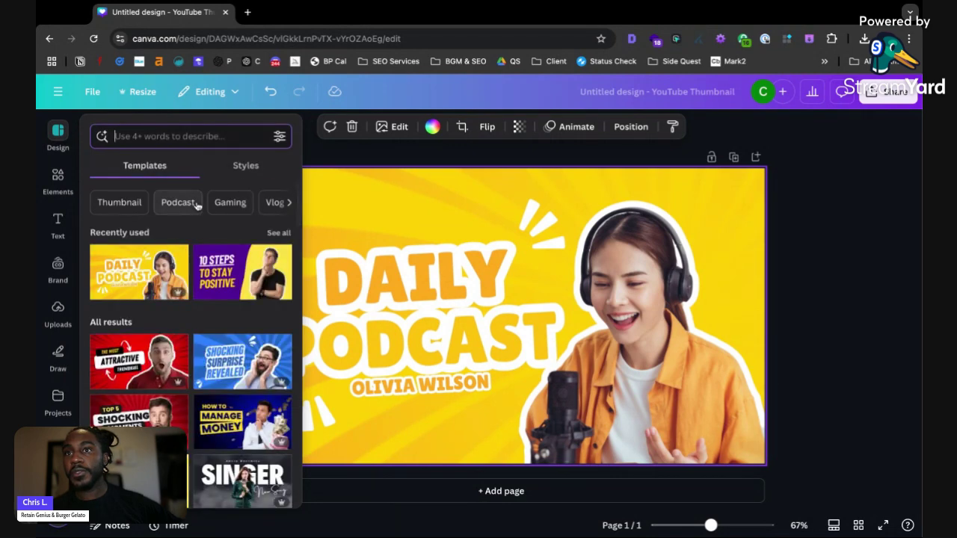
scroll(217, 206, "right", 3)
left_click(154, 209)
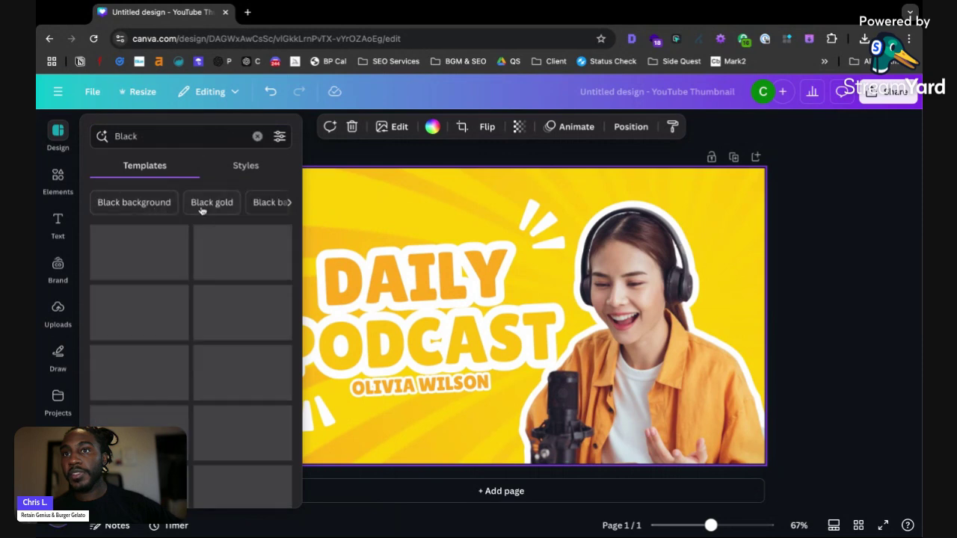
scroll(222, 209, "right", 2)
- Search the templates for "new direction"
left_click(165, 138)
double_click(165, 139)
type("n")
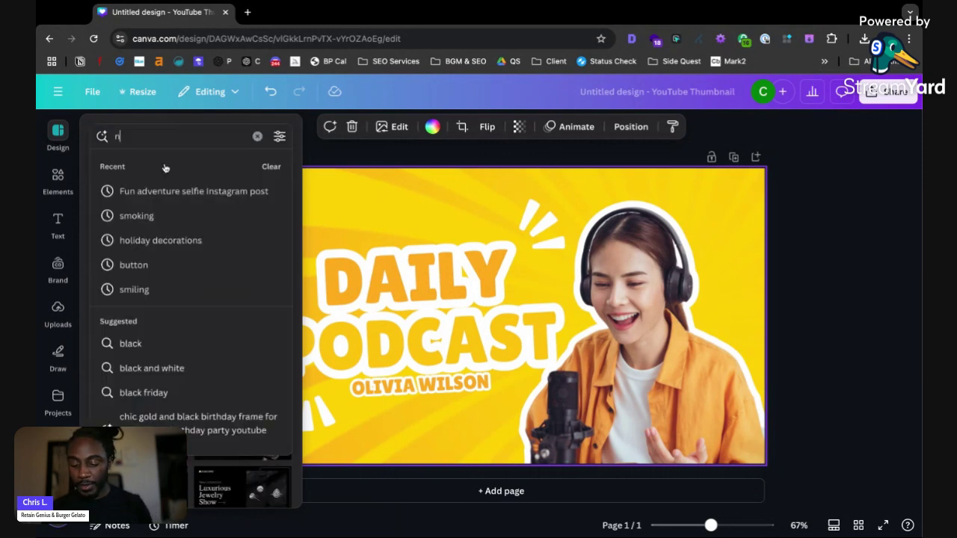
type("ew direction")
key("Return")
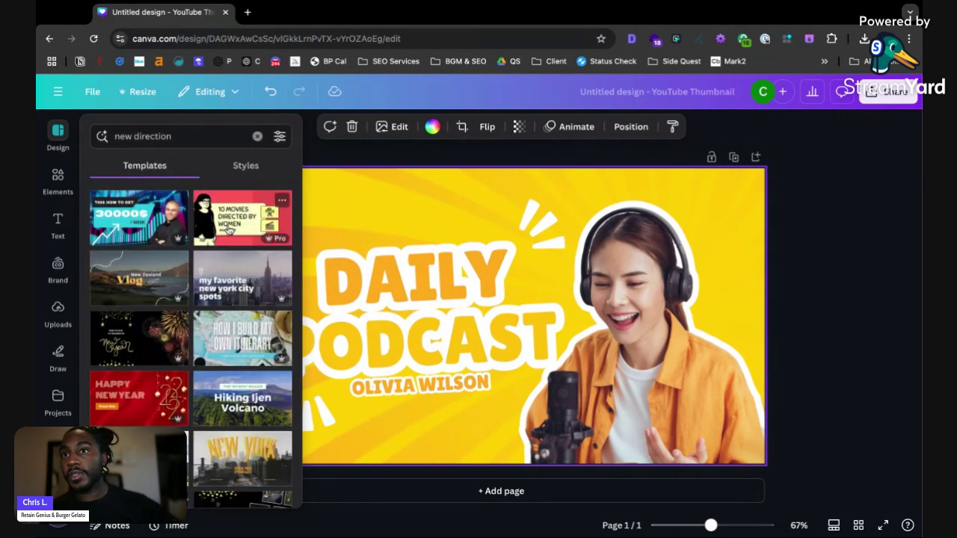
- Add a second page and apply the red 10 Movies Directed by Women template to it
left_click(446, 476)
left_click(446, 487)
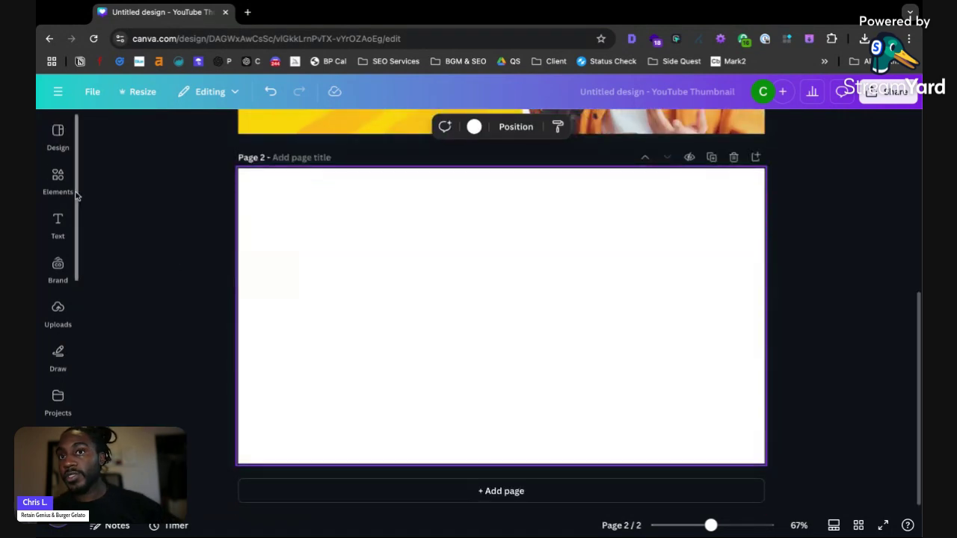
left_click(73, 193)
left_click(60, 147)
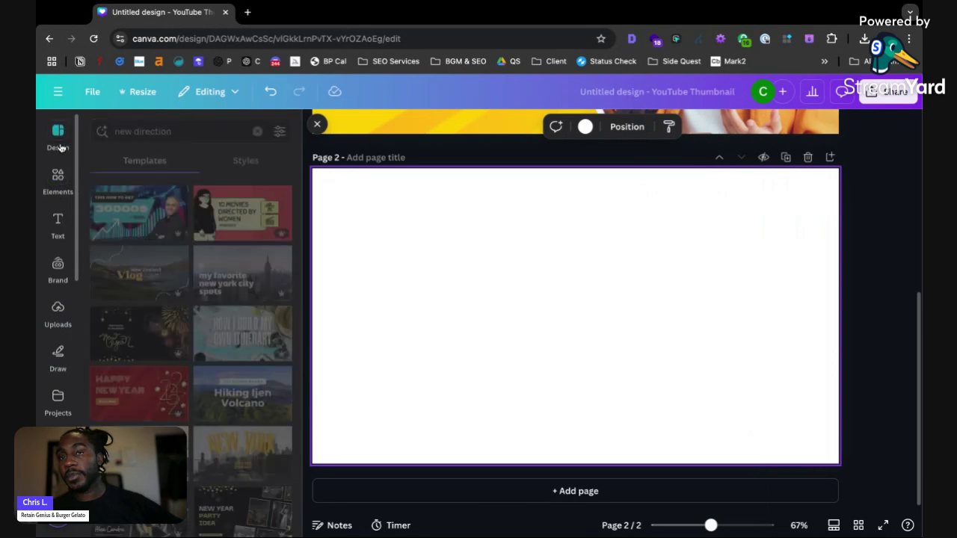
left_click(253, 219)
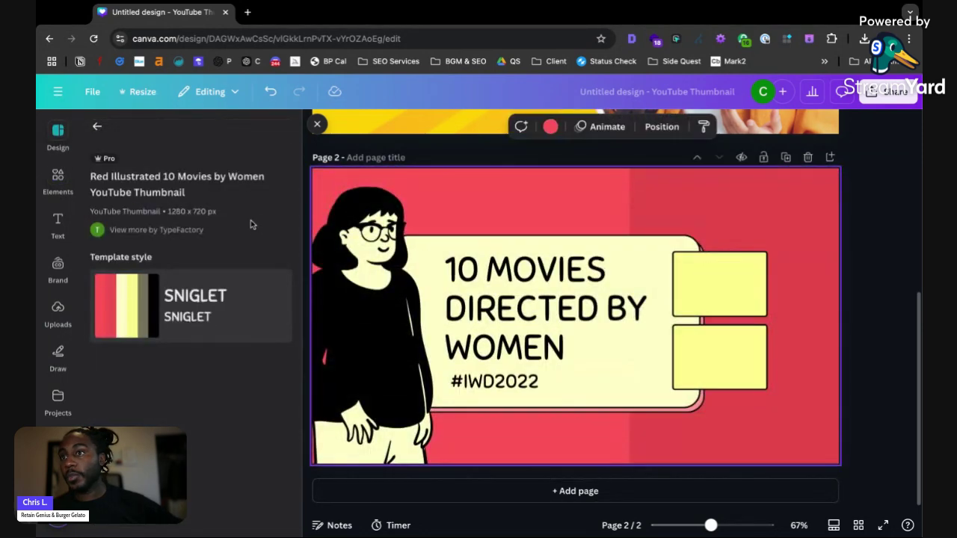
- Replace the second page's design with the Black Yellow New Podcast template from the search results
left_click(96, 130)
scroll(184, 297, "down", 3)
scroll(183, 297, "down", 5)
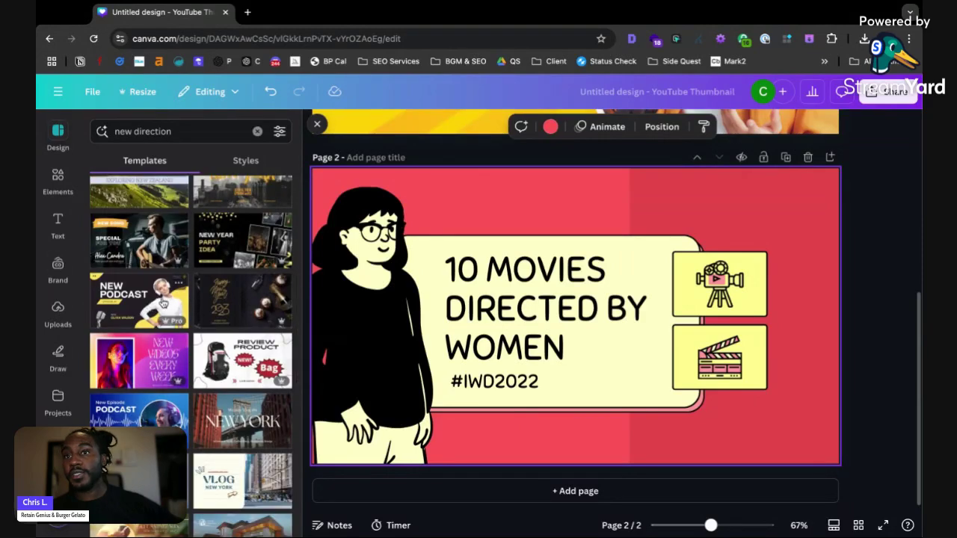
left_click(156, 302)
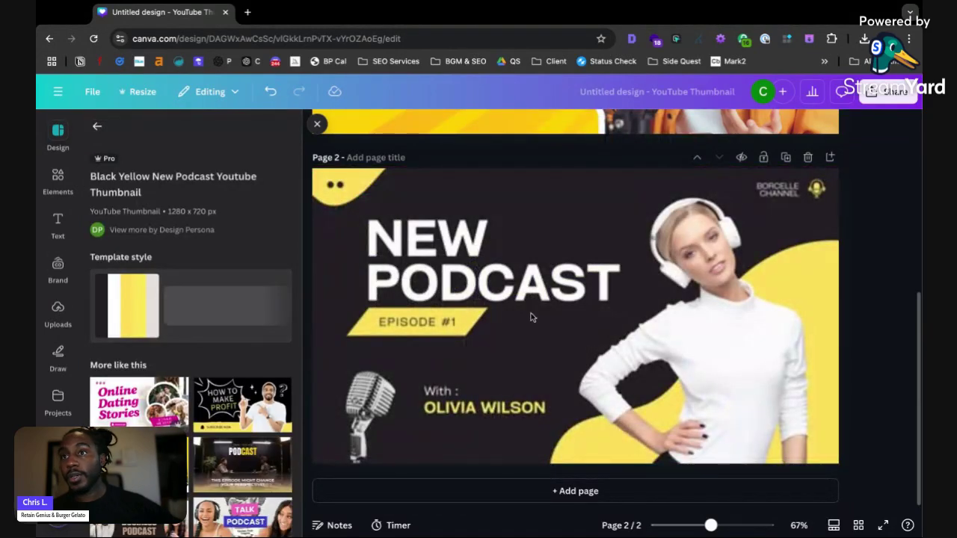
- Delete the second page, leaving only the Daily Podcast page in the design
scroll(531, 317, "up", 5)
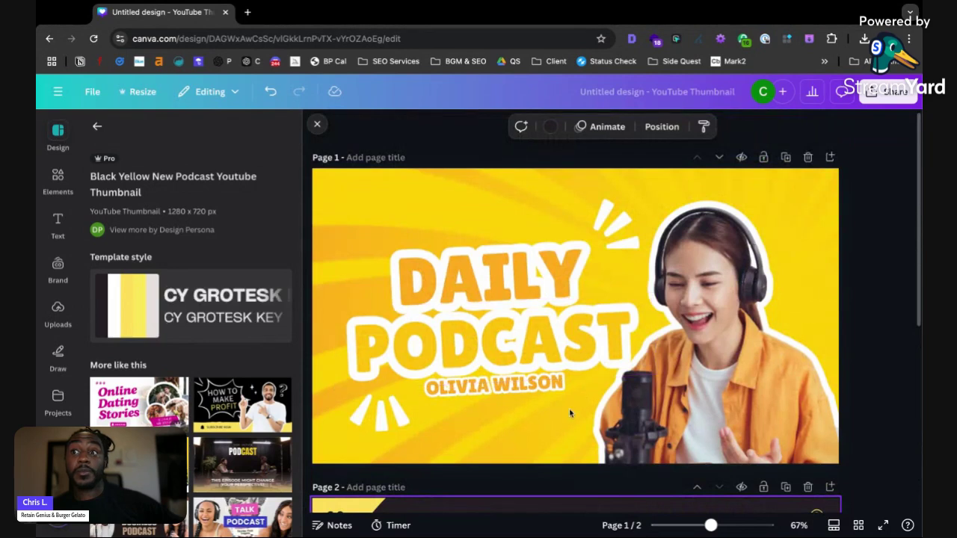
left_click(552, 413)
left_click(807, 486)
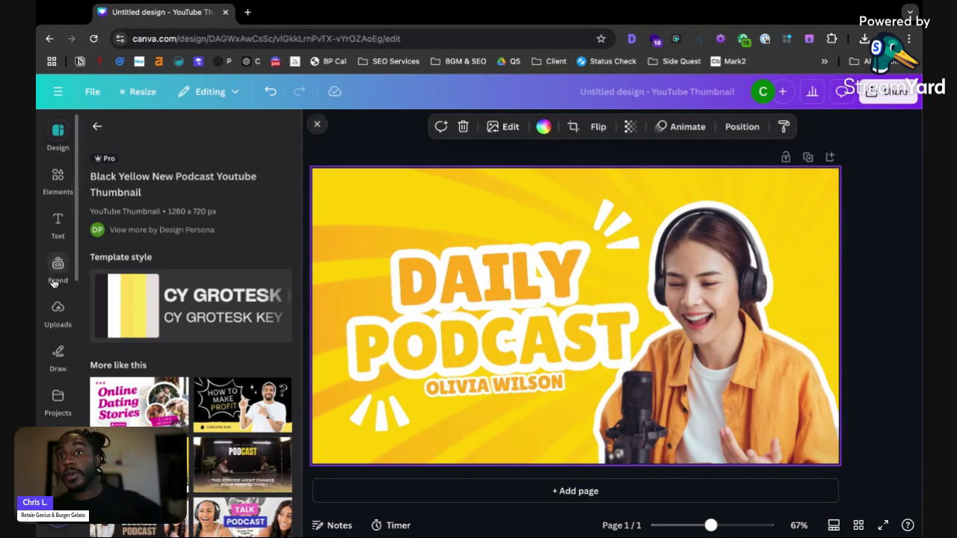
- Open the Photos of Me folder and look through its pictures for a suitable portrait
scroll(55, 269, "down", 3)
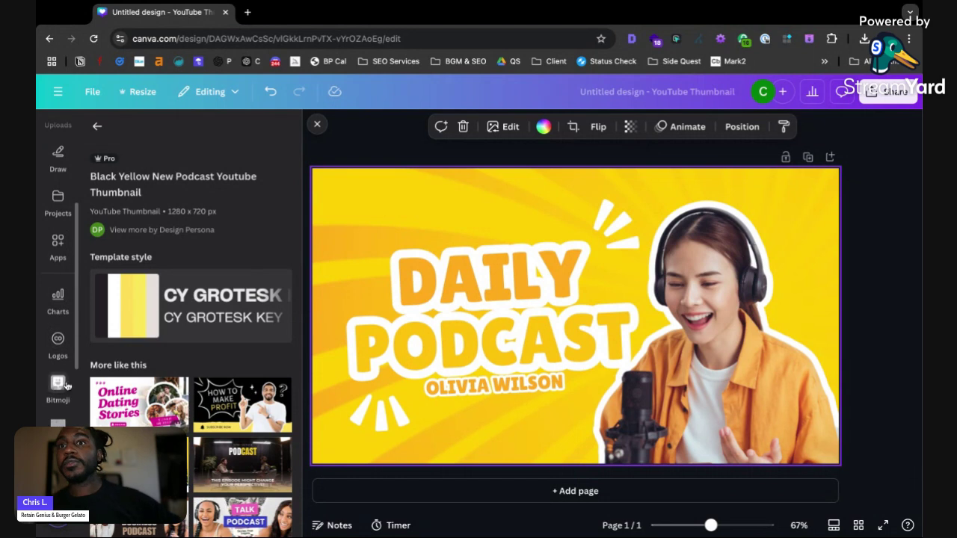
scroll(76, 239, "down", 3)
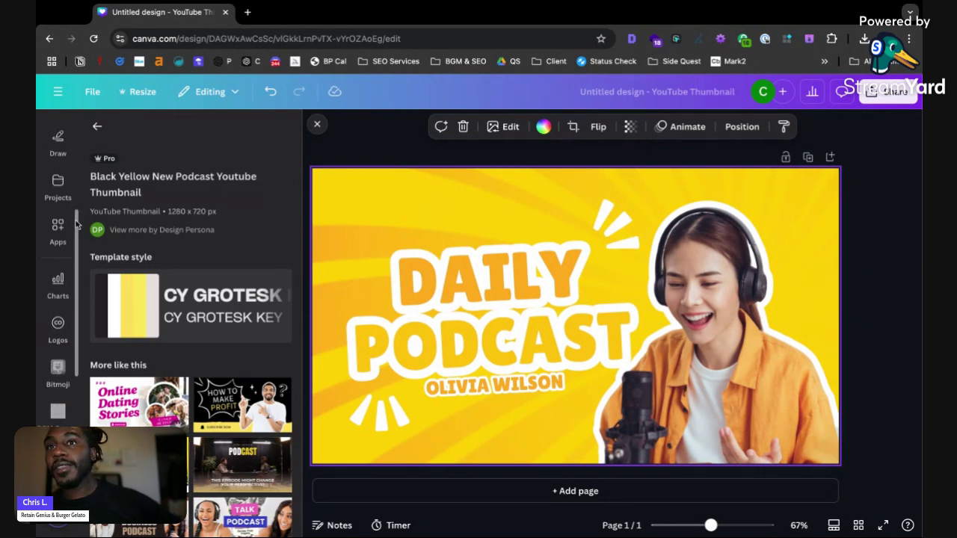
scroll(68, 284, "down", 2)
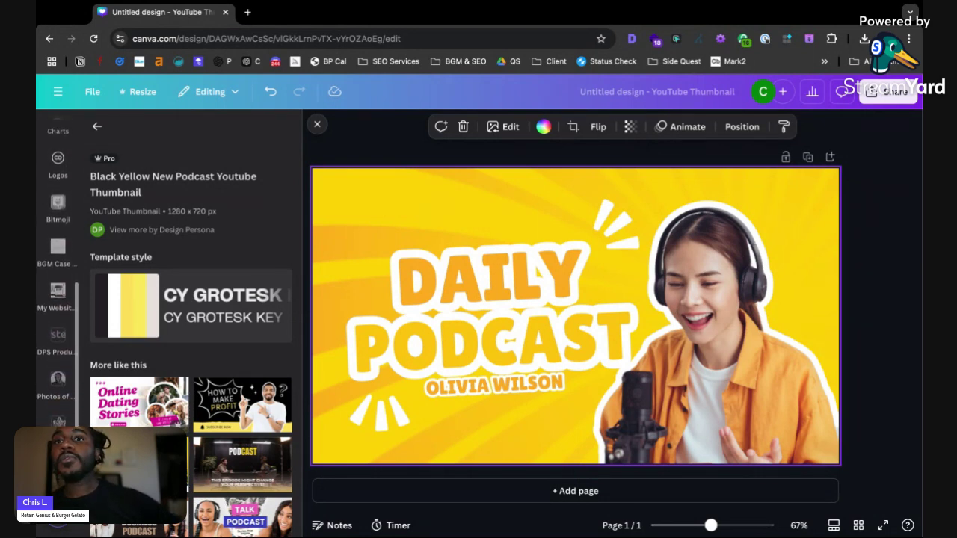
left_click(60, 392)
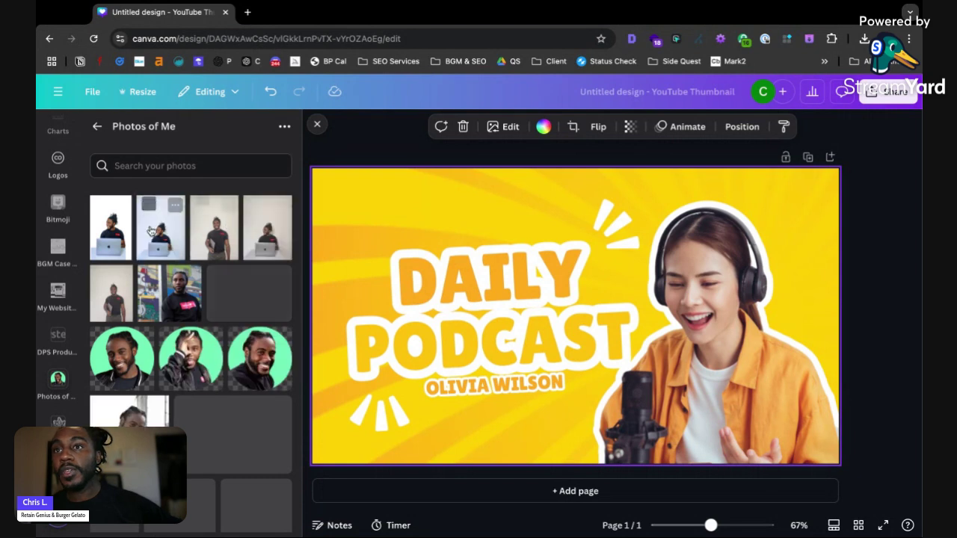
scroll(142, 280, "down", 4)
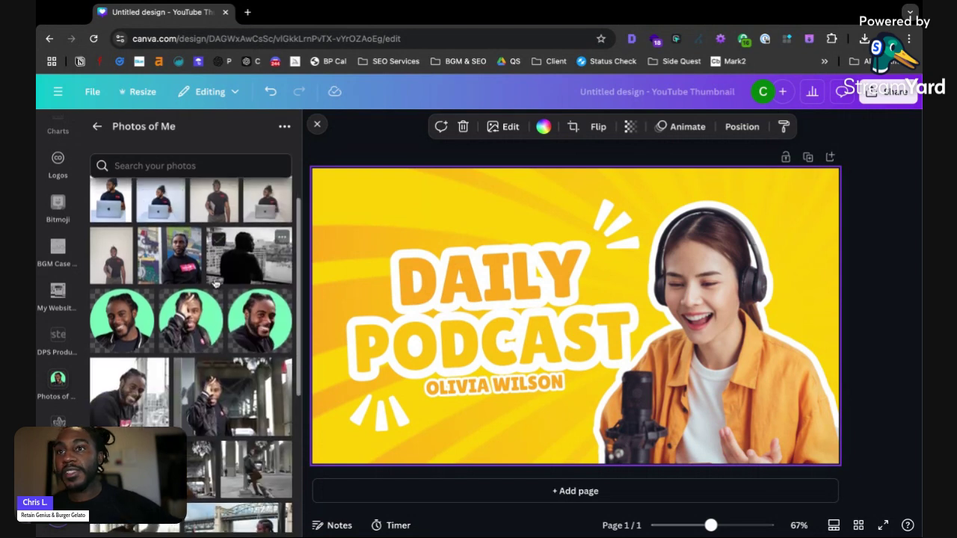
scroll(190, 351, "down", 2)
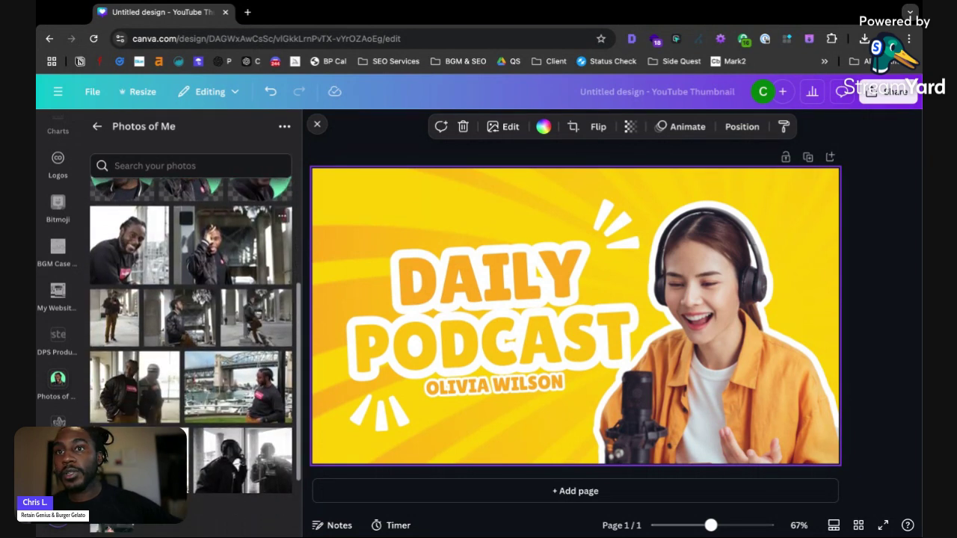
scroll(190, 351, "down", 5)
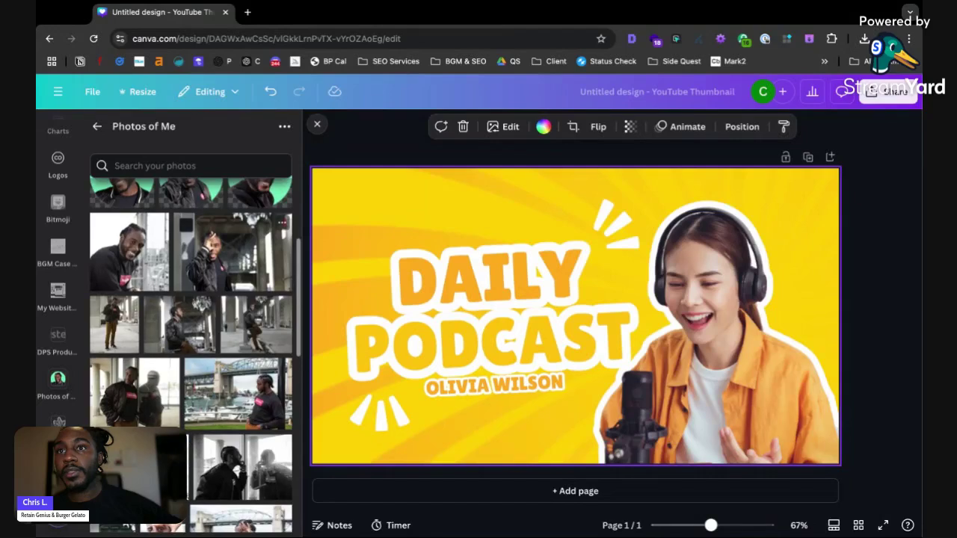
scroll(239, 299, "down", 4)
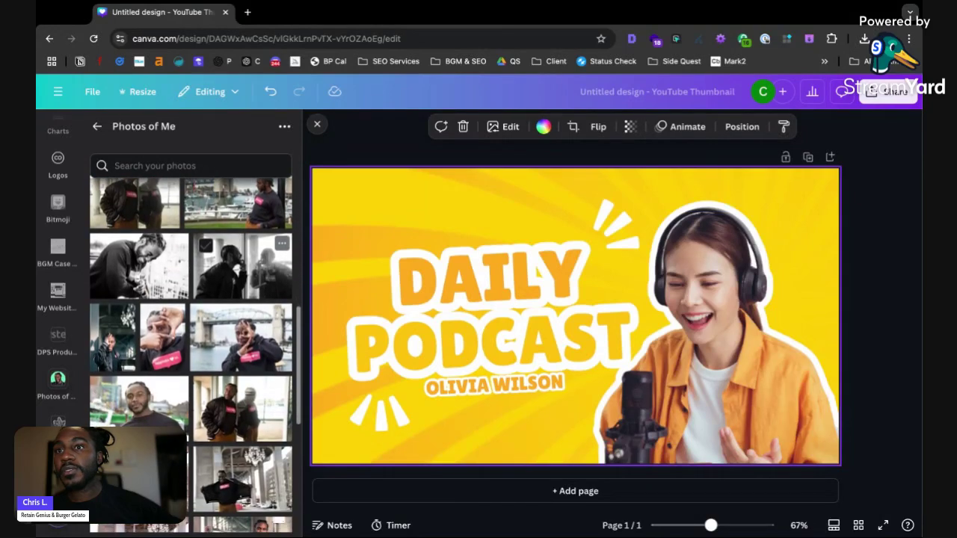
scroll(239, 299, "down", 1)
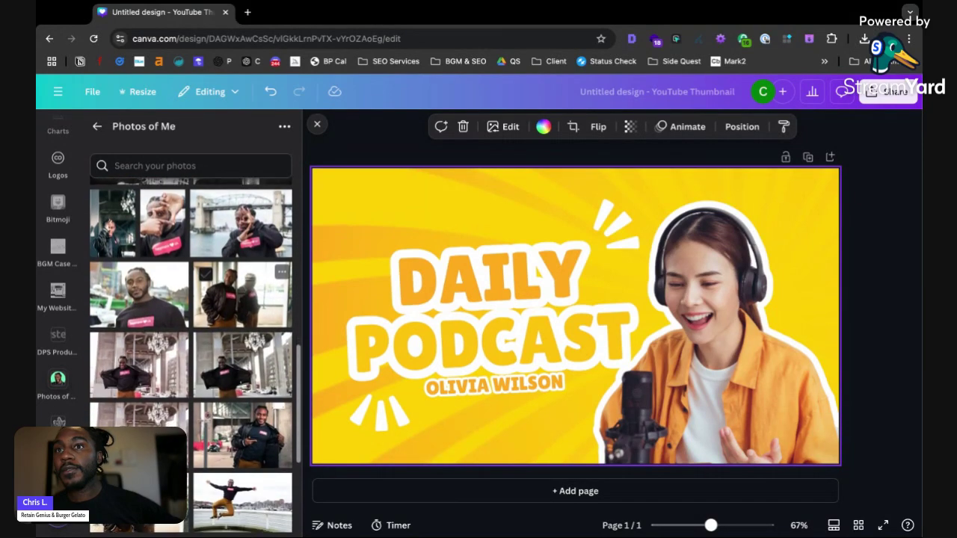
- Replace the woman's picture with the portrait of the man framing his face with his hands, placed beside the title
left_click(716, 323)
key("Delete")
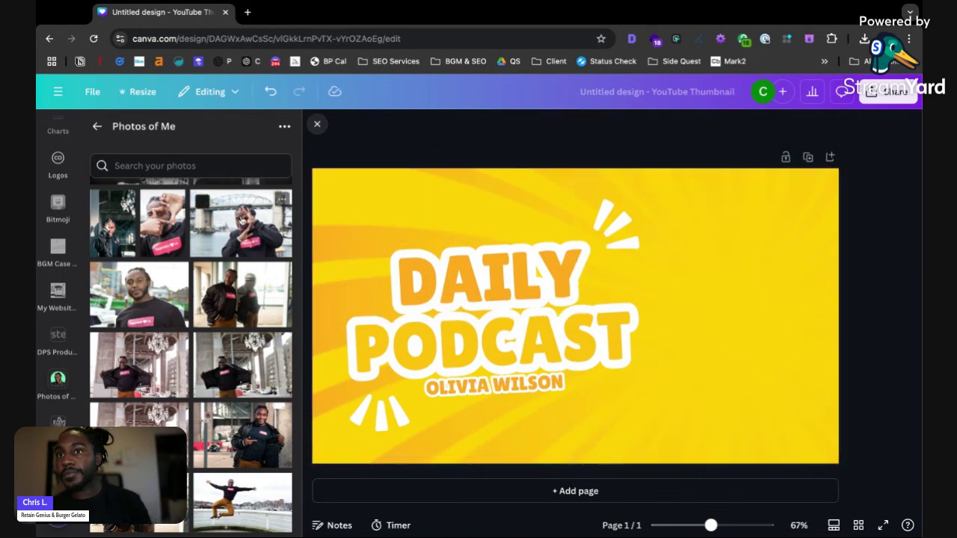
left_click(163, 236)
left_click_drag(568, 359, 583, 407)
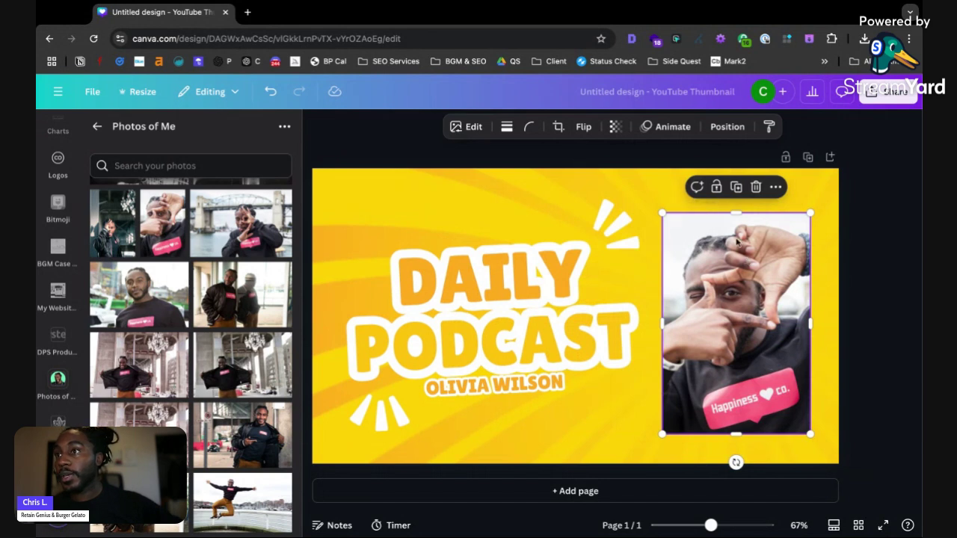
- Remove the background from the man's portrait using BG Remover
left_click(471, 129)
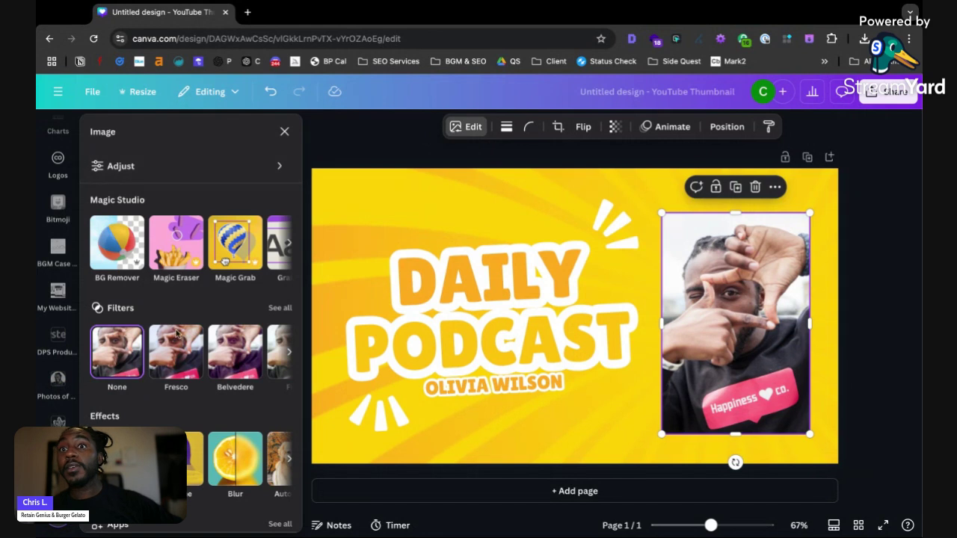
left_click(114, 240)
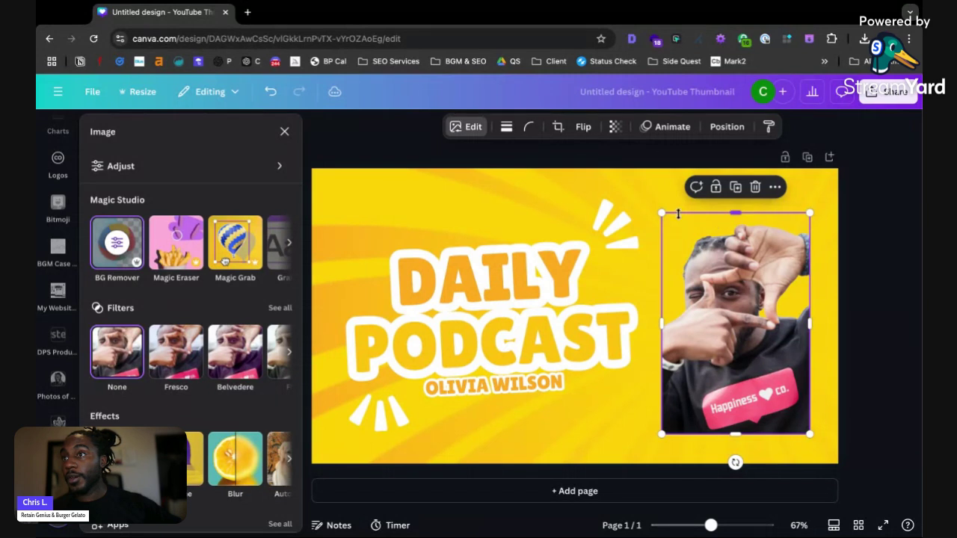
- Select the yellow background of the page and bring up the Retain Genius brand assets beside the design
mouse_move(663, 215)
left_mouse_down()
mouse_move(628, 211)
mouse_move(623, 154)
mouse_move(663, 216)
left_mouse_up()
left_click(491, 257)
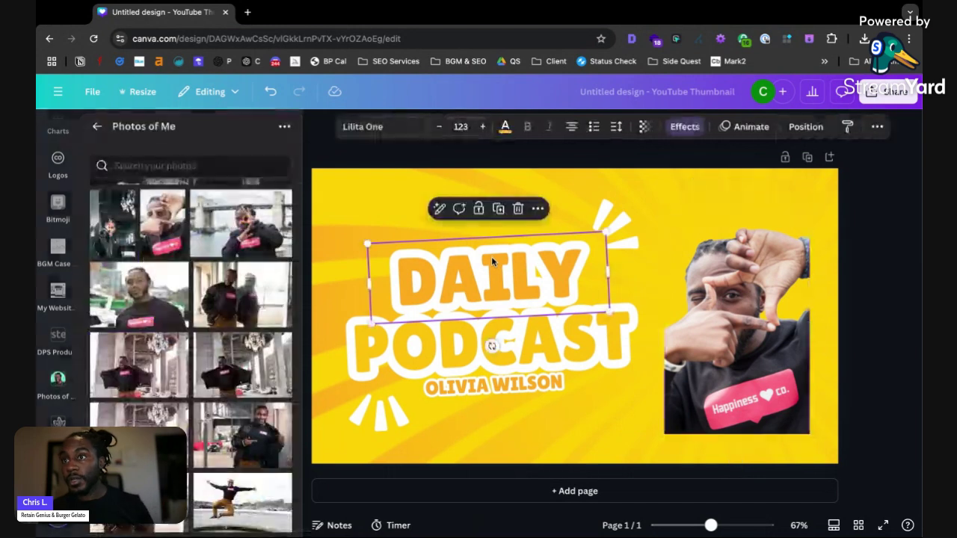
left_click(367, 198)
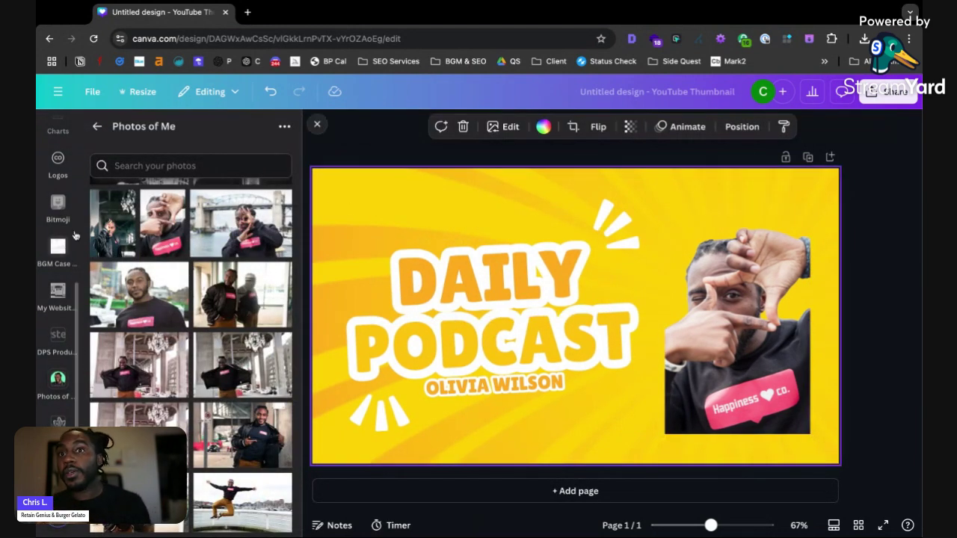
scroll(69, 221, "up", 5)
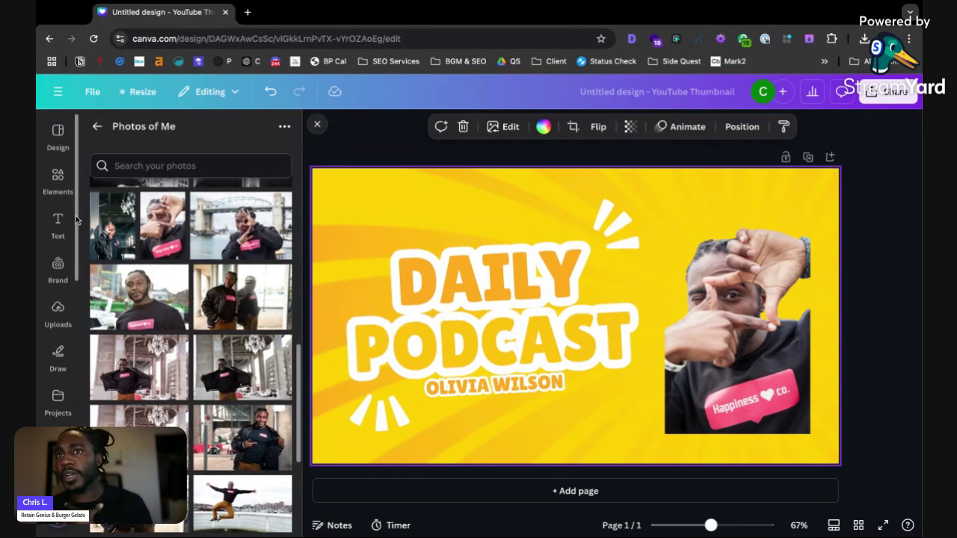
left_click(59, 264)
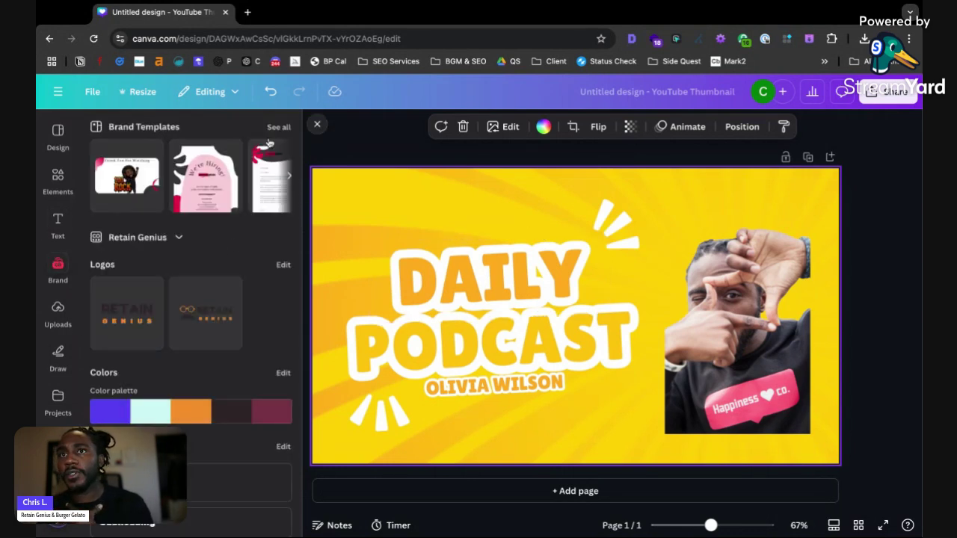
- Open the Canva home page in a new browser tab and go to its Brand section
left_click(247, 12)
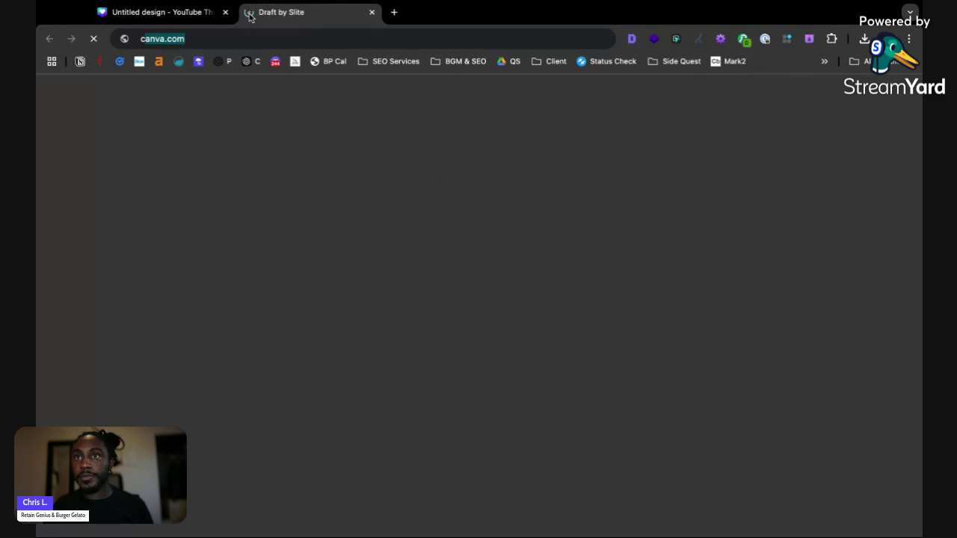
type("canav")
key("Return")
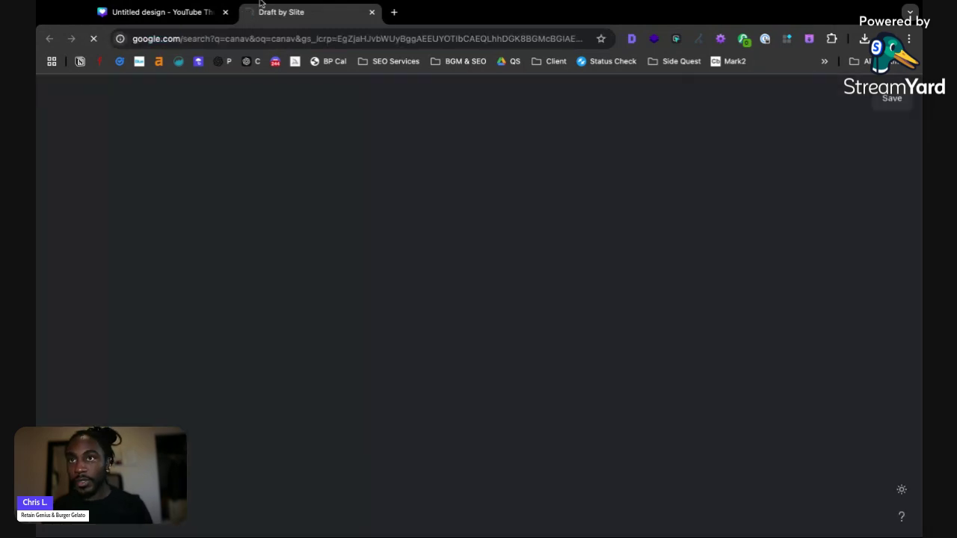
left_click(187, 12)
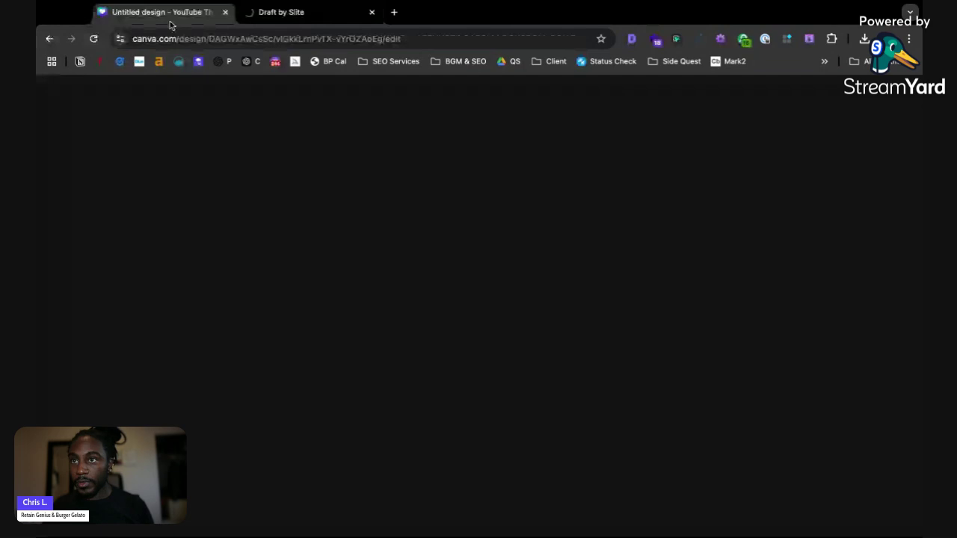
left_click(288, 13)
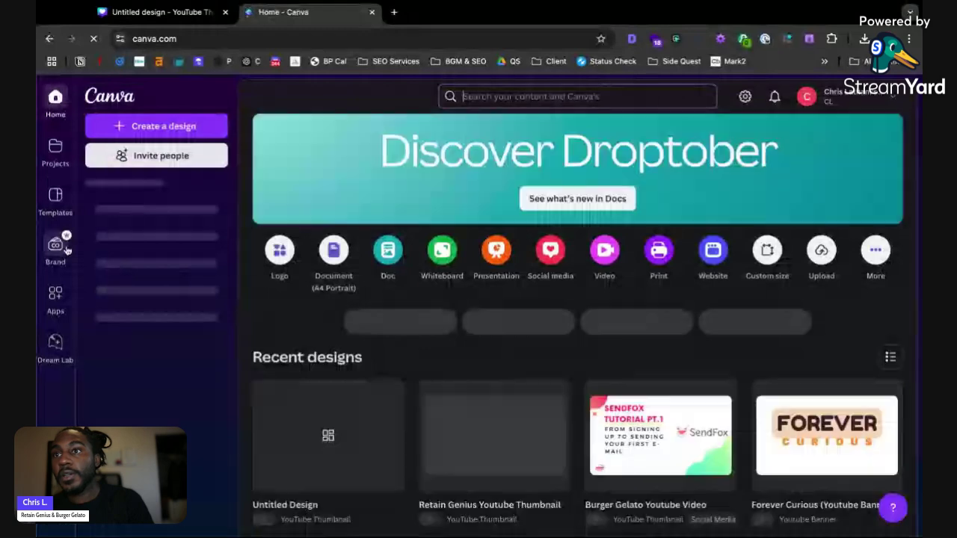
left_click(55, 248)
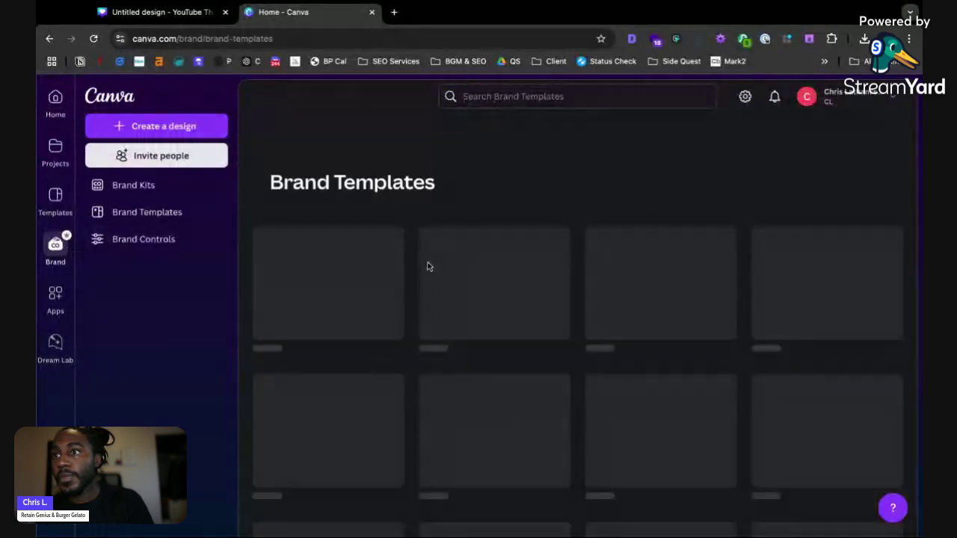
- Look through the available brand templates and the overview of brand kits
scroll(422, 269, "down", 1)
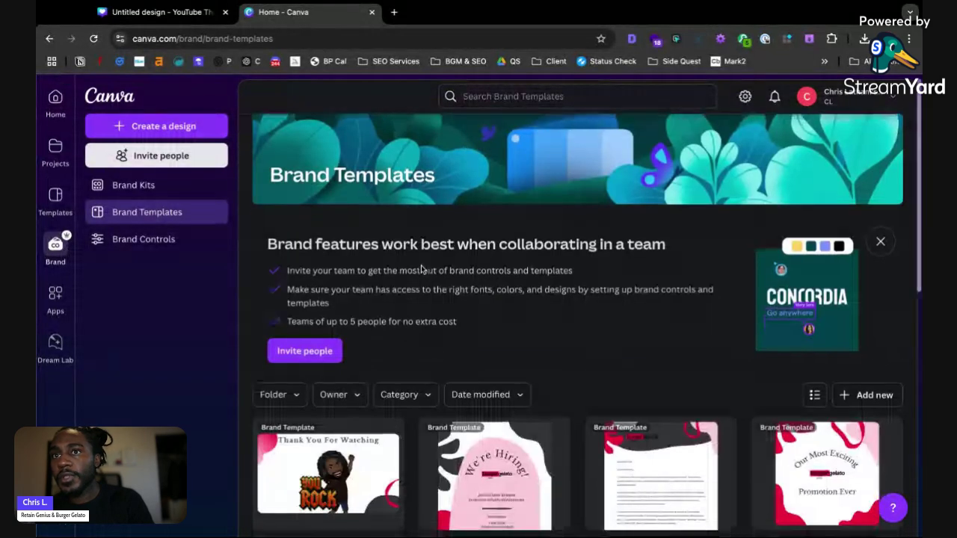
scroll(420, 264, "down", 3)
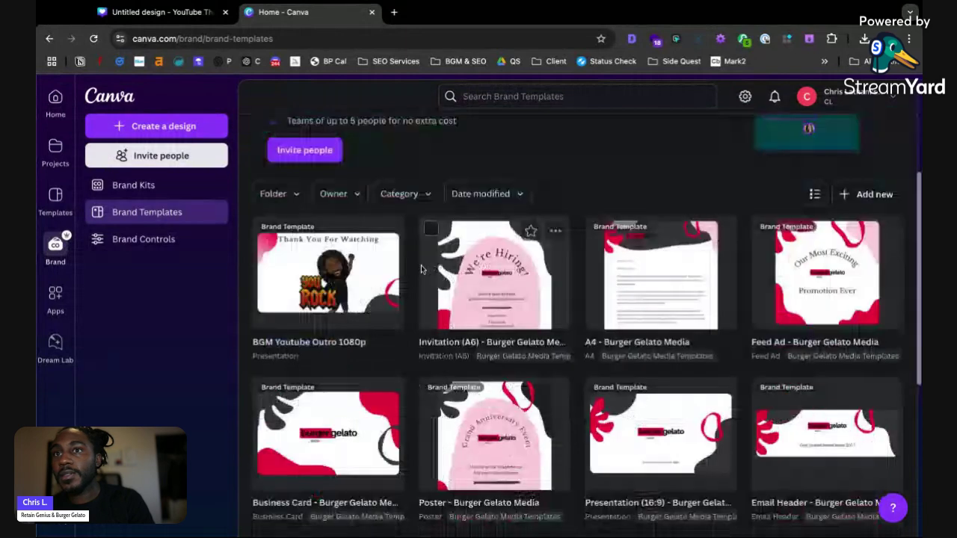
left_click(156, 186)
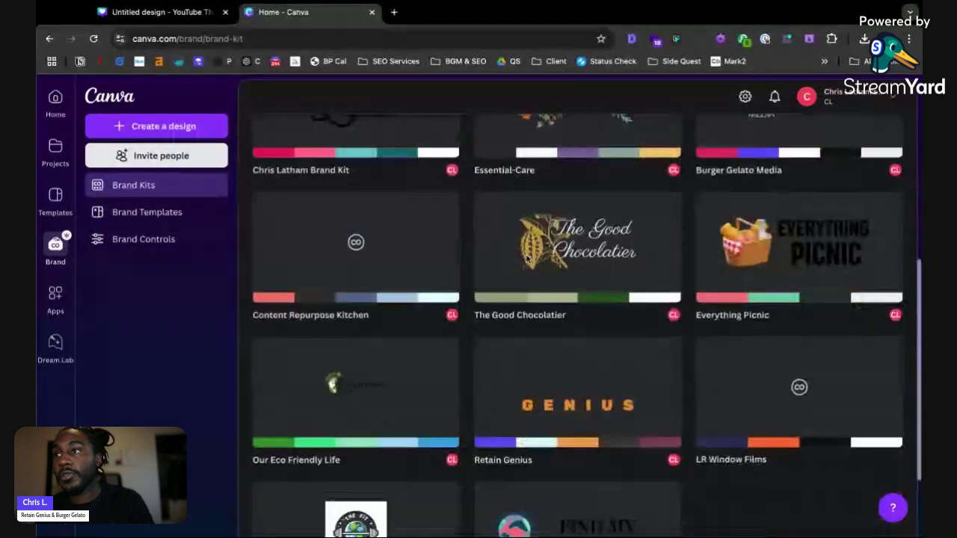
scroll(583, 262, "up", 2)
scroll(567, 305, "down", 4)
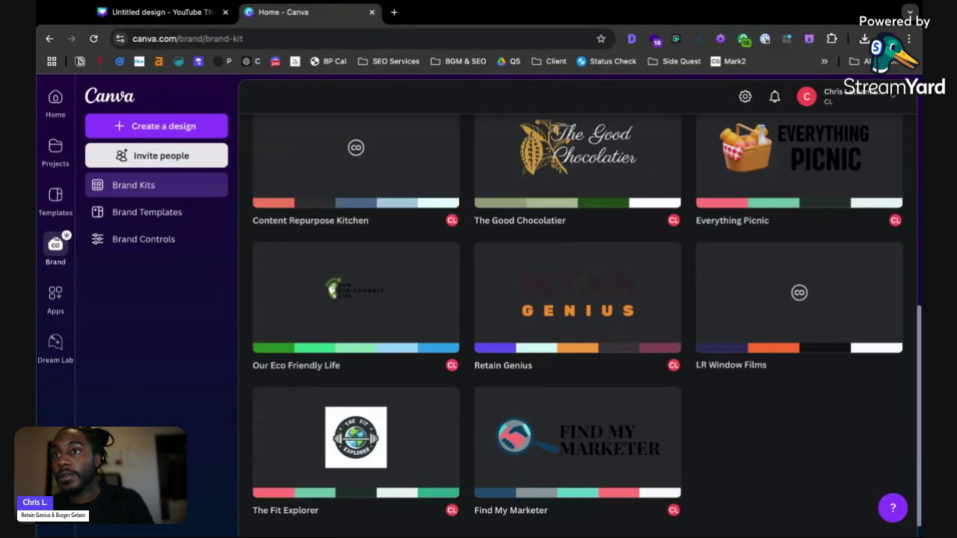
- Open the Retain Genius brand kit and examine its logos, colour palette and font styles
left_click(566, 304)
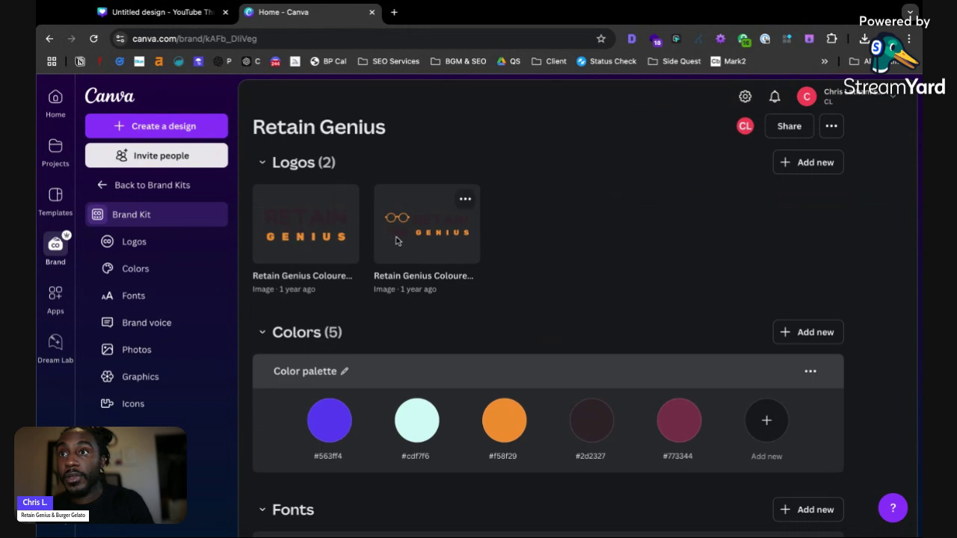
scroll(480, 277, "down", 2)
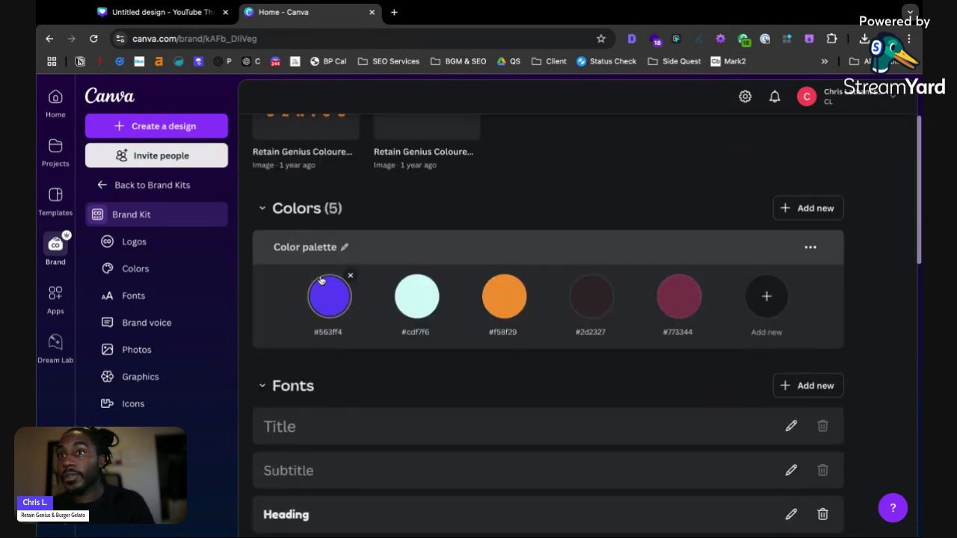
scroll(485, 265, "down", 1)
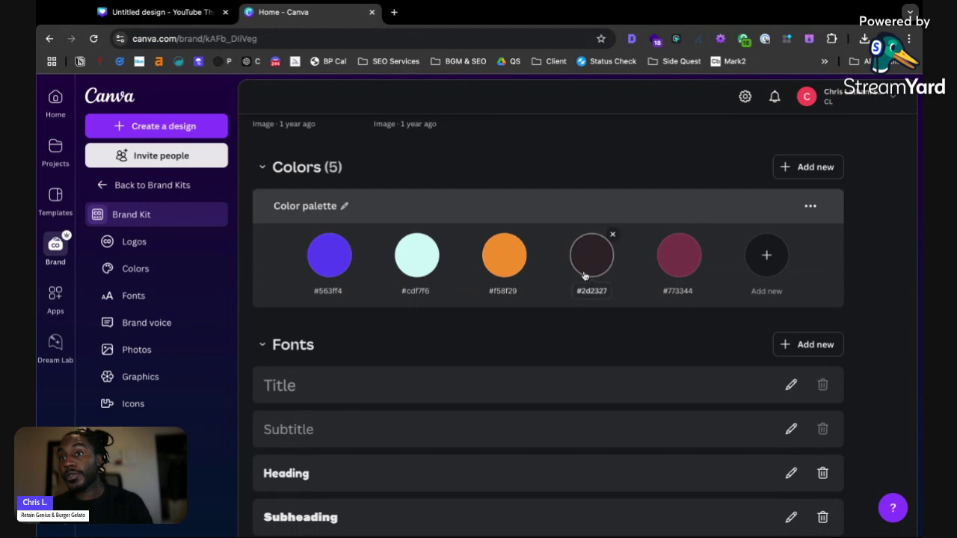
scroll(582, 258, "down", 3)
scroll(410, 291, "down", 2)
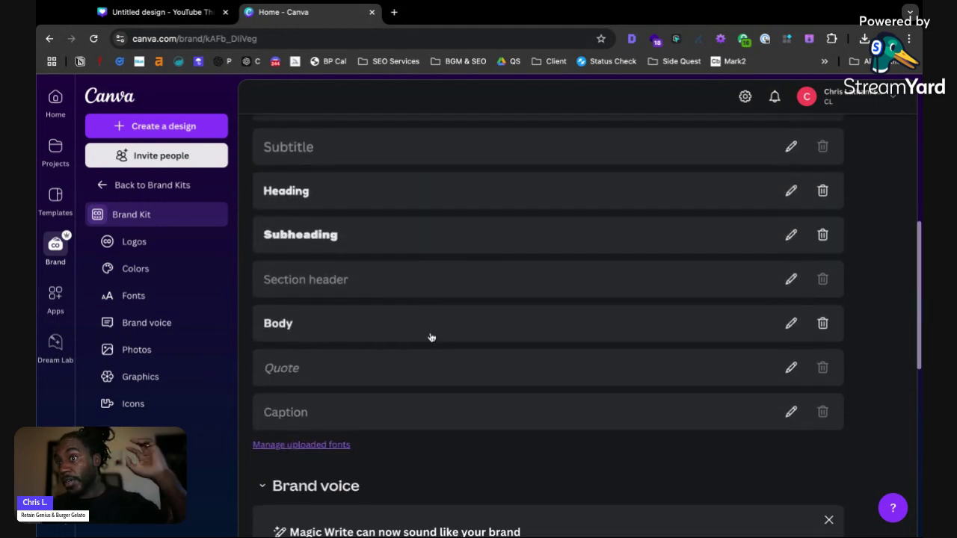
scroll(406, 314, "down", 2)
scroll(406, 313, "up", 2)
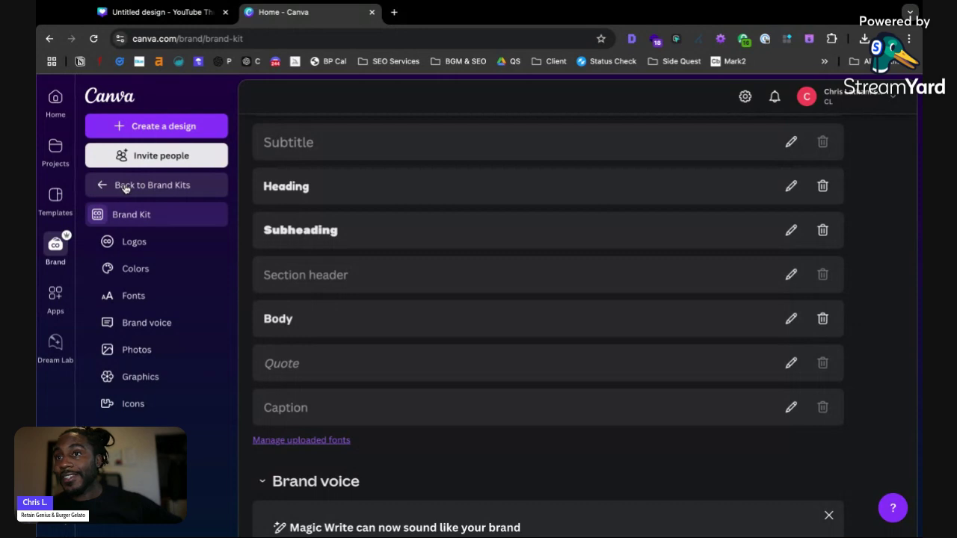
- Return to the brand kits overview and look over the other kits
left_click(125, 187)
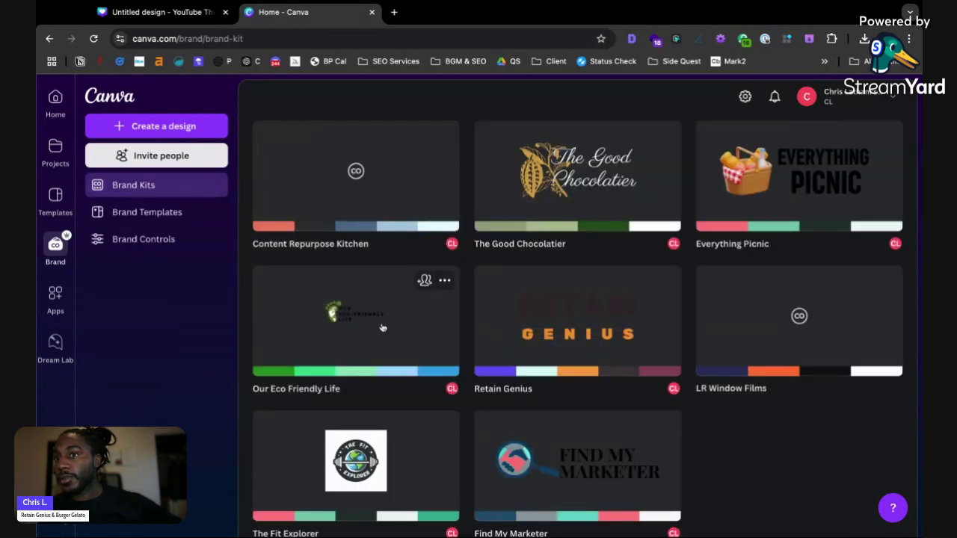
scroll(655, 310, "up", 3)
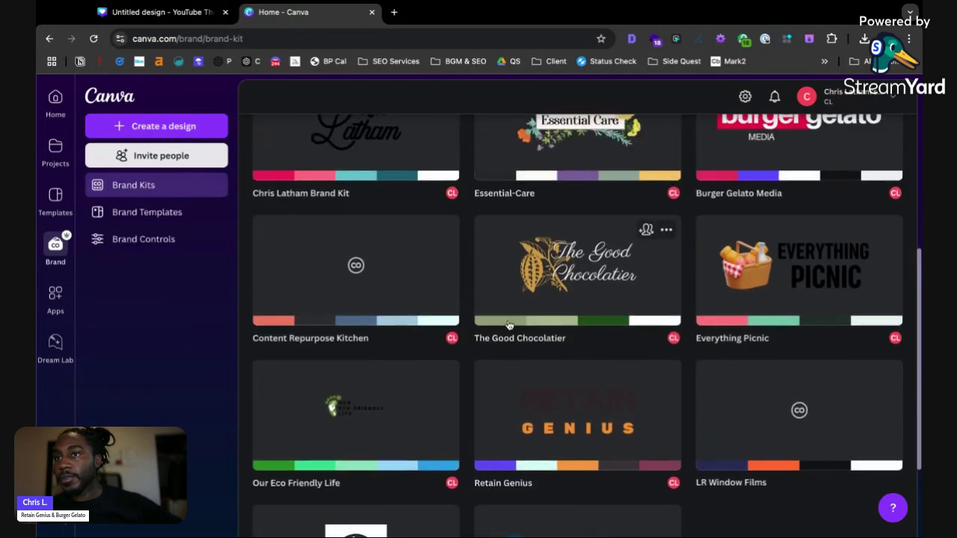
scroll(508, 325, "up", 2)
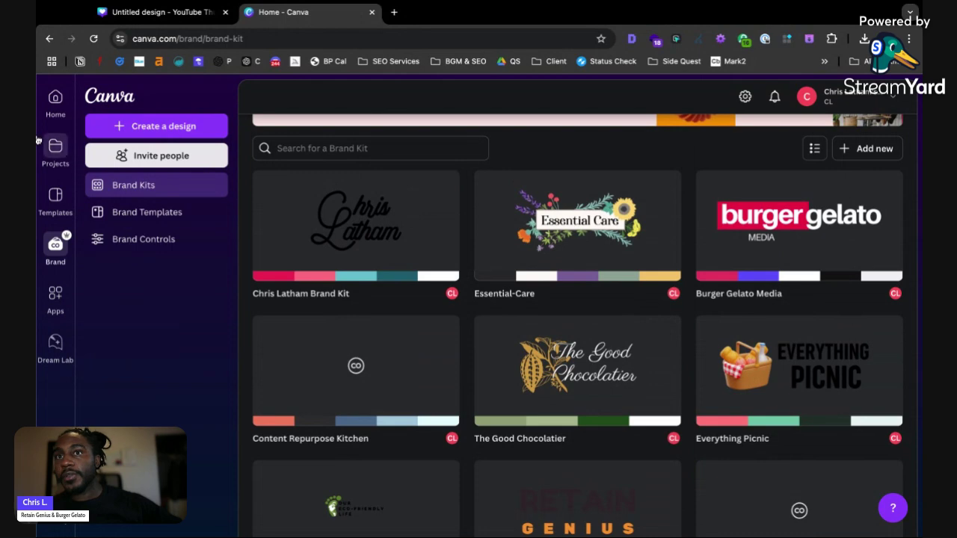
- Back in the thumbnail design, shuffle the Retain Genius palette until the title has dark and maroon letters with a mint outline
left_click(151, 12)
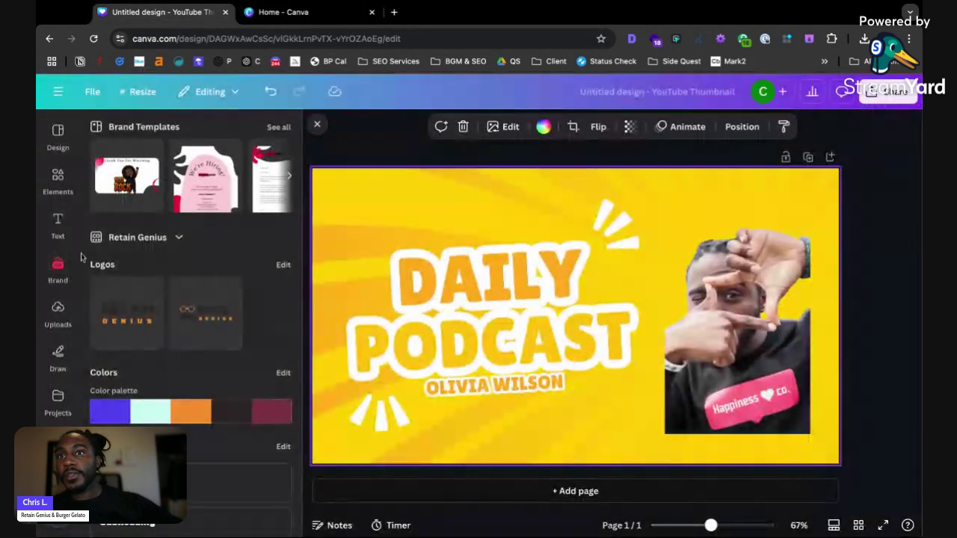
left_click(244, 417)
left_click(245, 417)
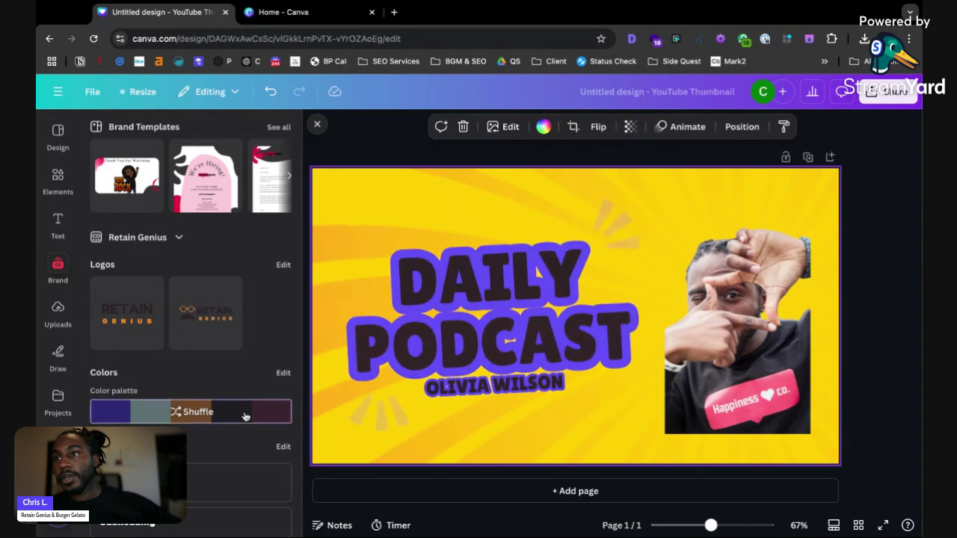
left_click(244, 417)
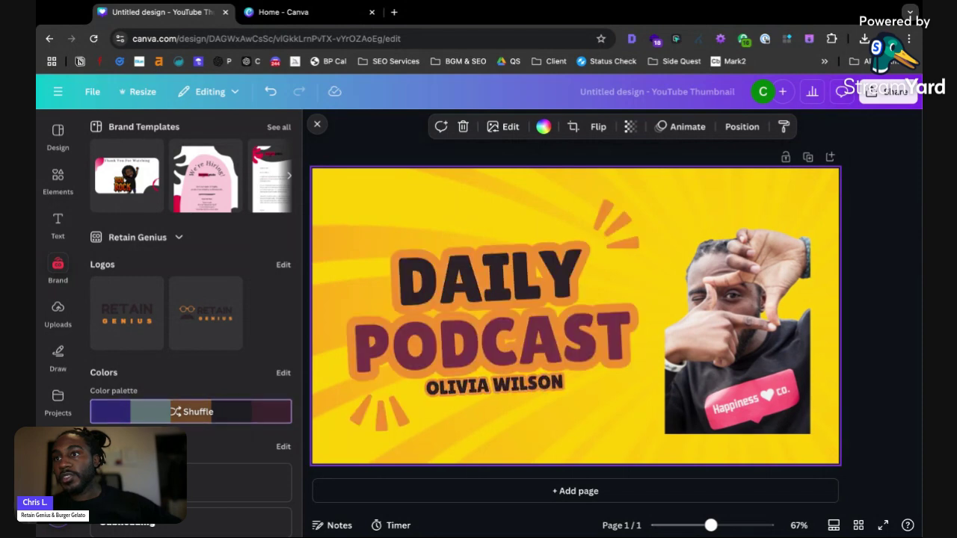
left_click(245, 417)
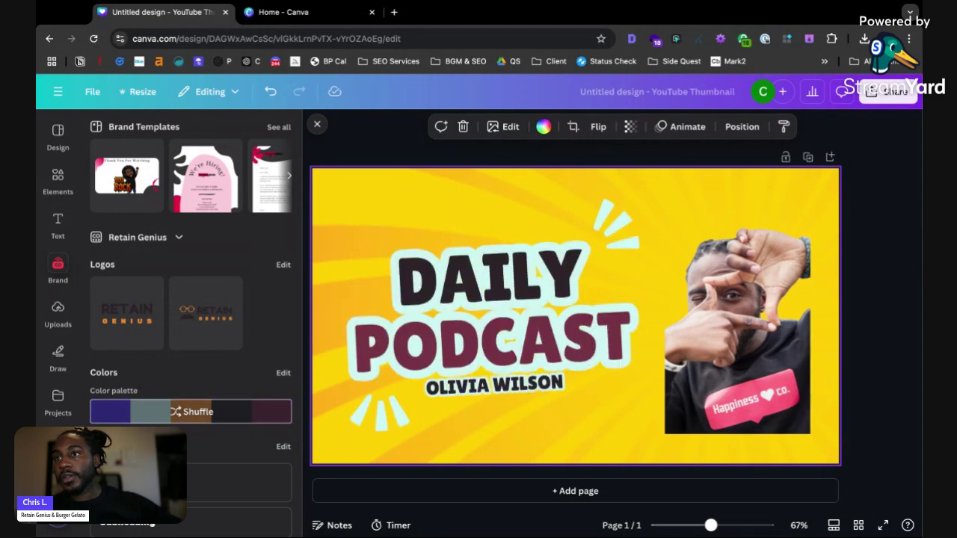
left_click(222, 416)
left_click(219, 416)
double_click(429, 191)
left_click_drag(498, 230, 628, 195)
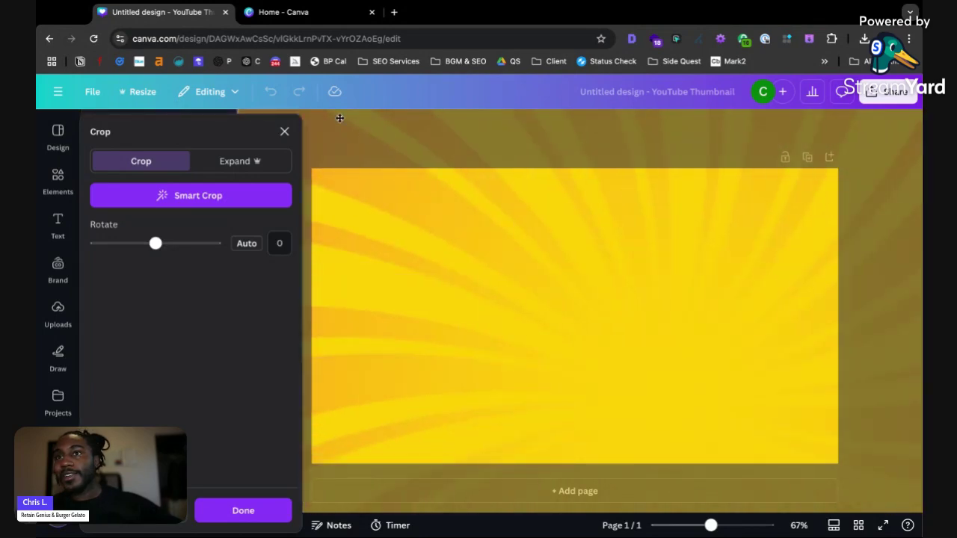
left_click(284, 133)
- Add a second page and apply the Black Yellow New Podcast template from the "new direction" results
left_click(617, 495)
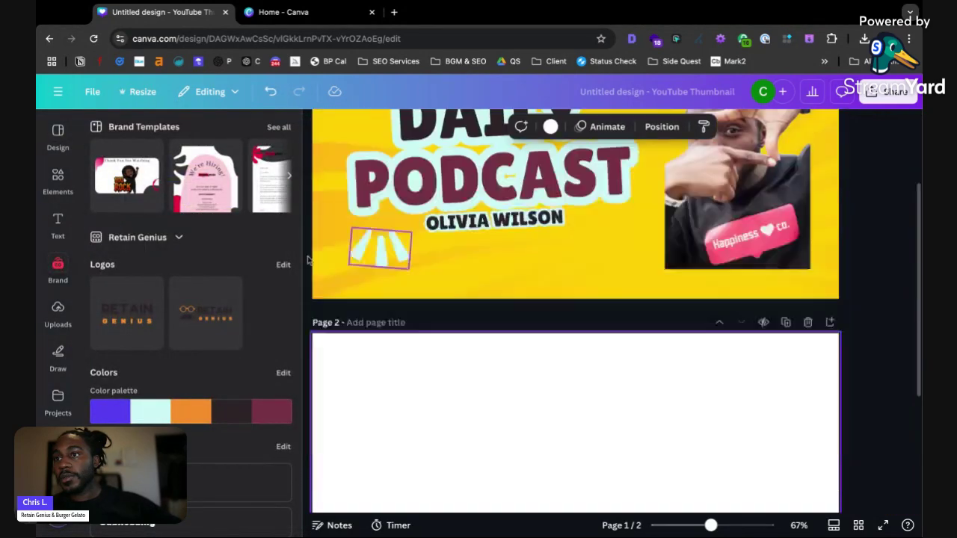
left_click(60, 183)
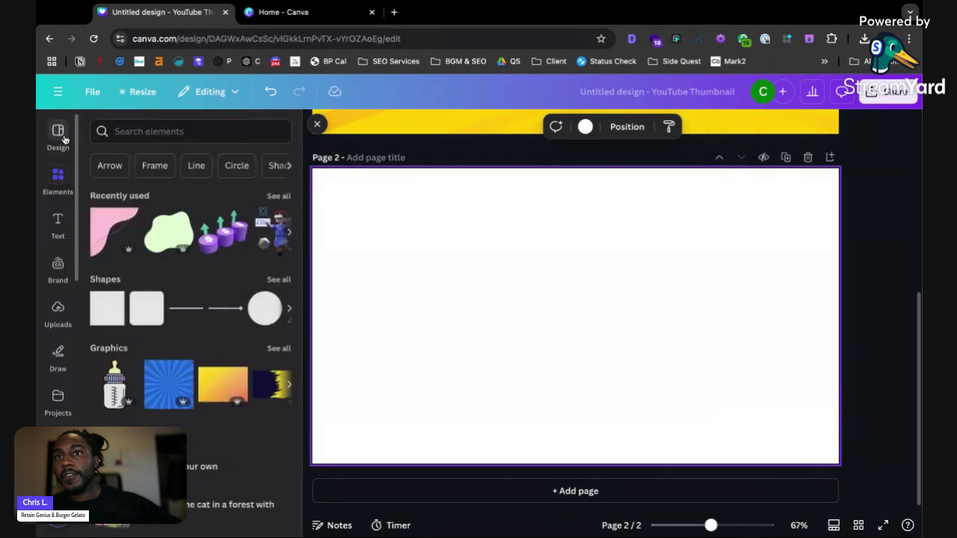
left_click(57, 134)
left_click(96, 127)
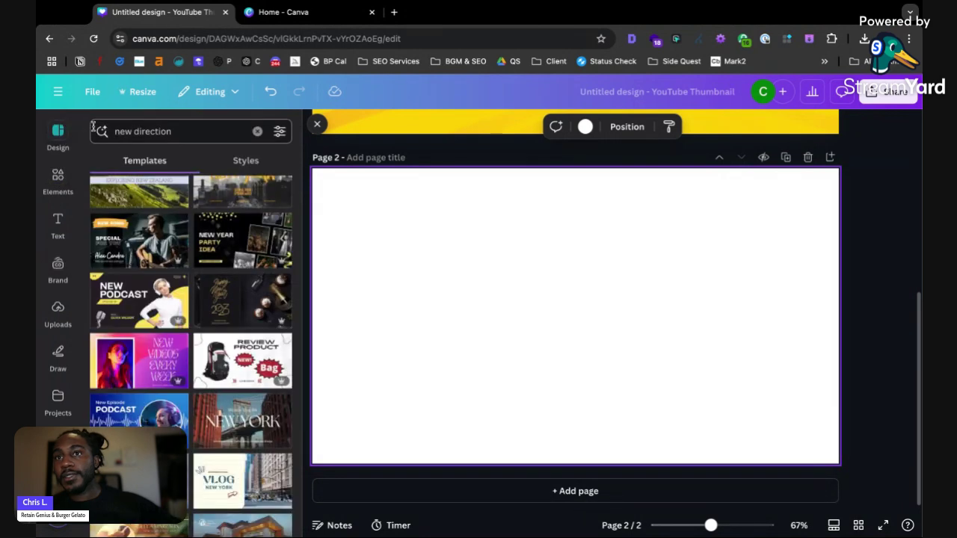
scroll(180, 243, "down", 3)
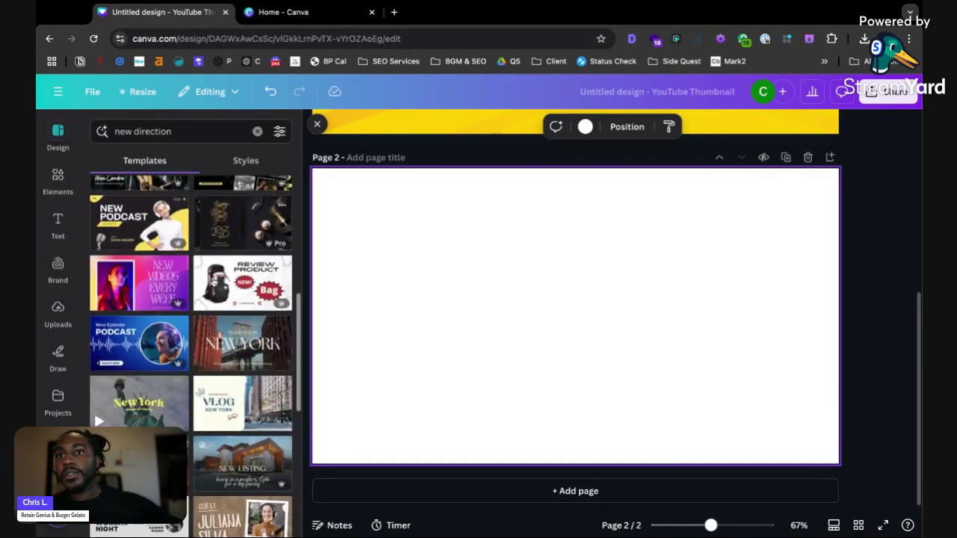
left_click(168, 230)
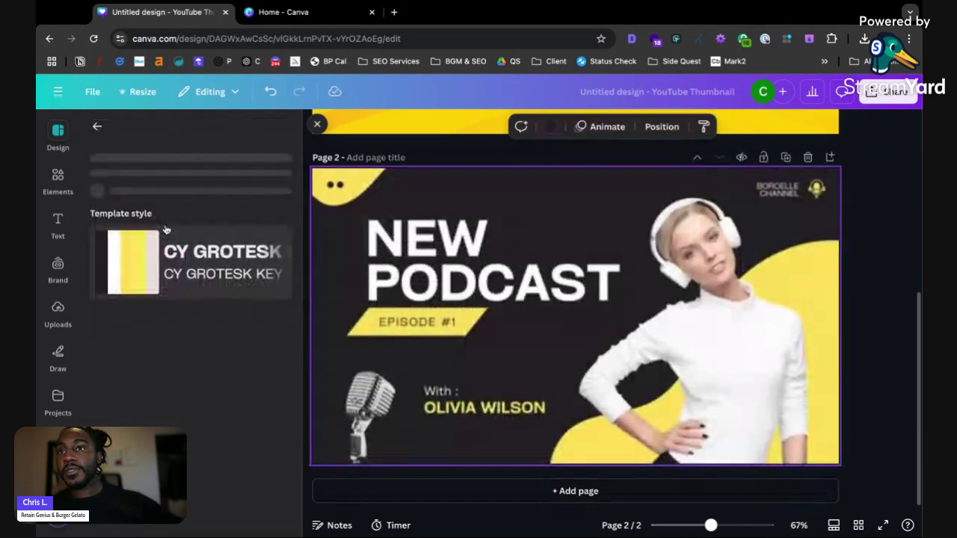
- Replace the woman on the New Podcast page with the man's cut-out portrait from the Daily Podcast page
key("Delete")
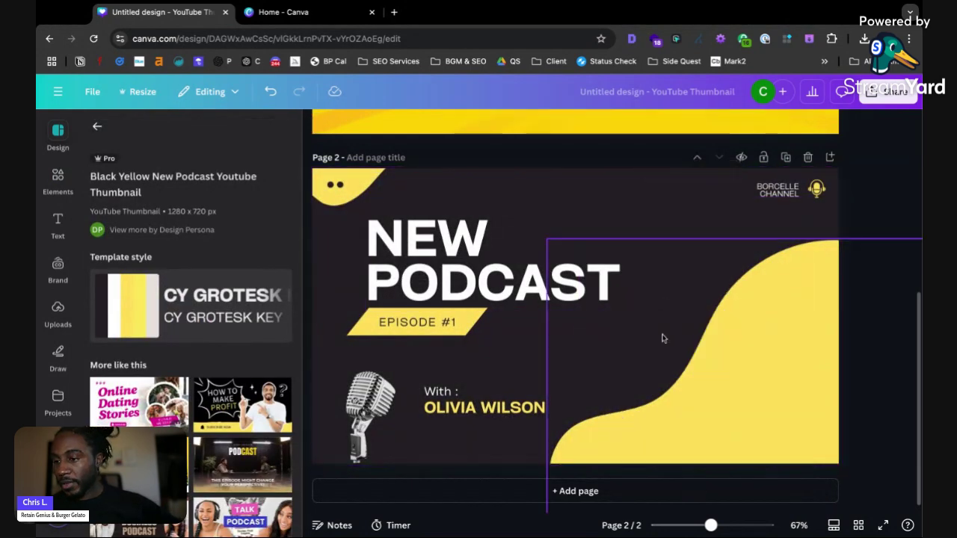
scroll(652, 287, "up", 4)
left_click(735, 259)
key("Delete")
key("ctrl+v")
- Place the man's cut-out portrait in page 2's lower-right corner, remove the Borcelle Channel label and its microphone logo, and enlarge the portrait
scroll(735, 258, "down", 3)
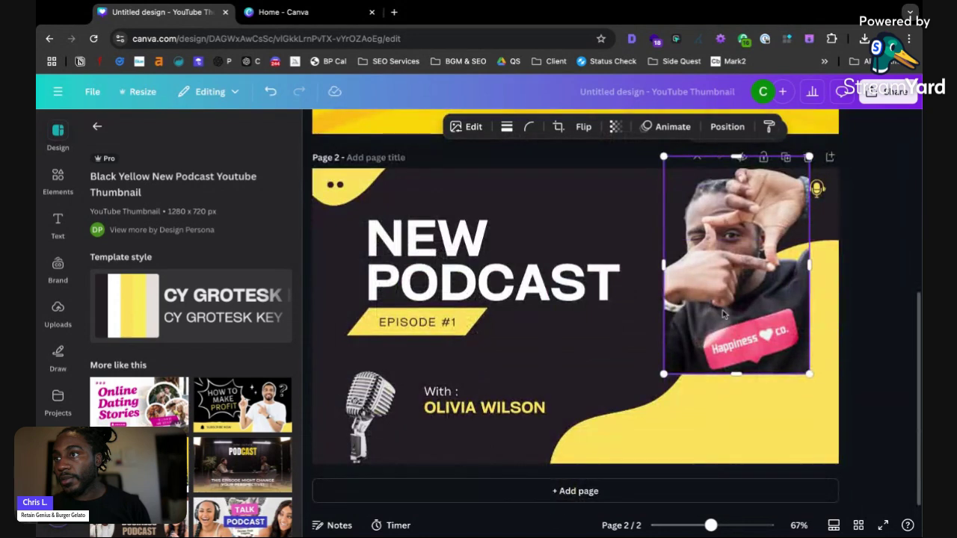
left_click_drag(723, 314, 725, 306)
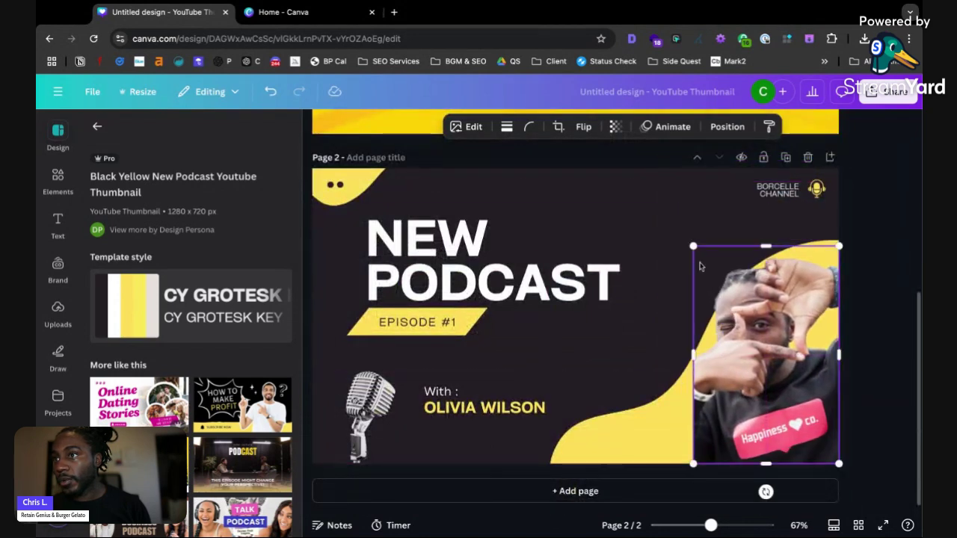
left_click_drag(694, 246, 705, 266)
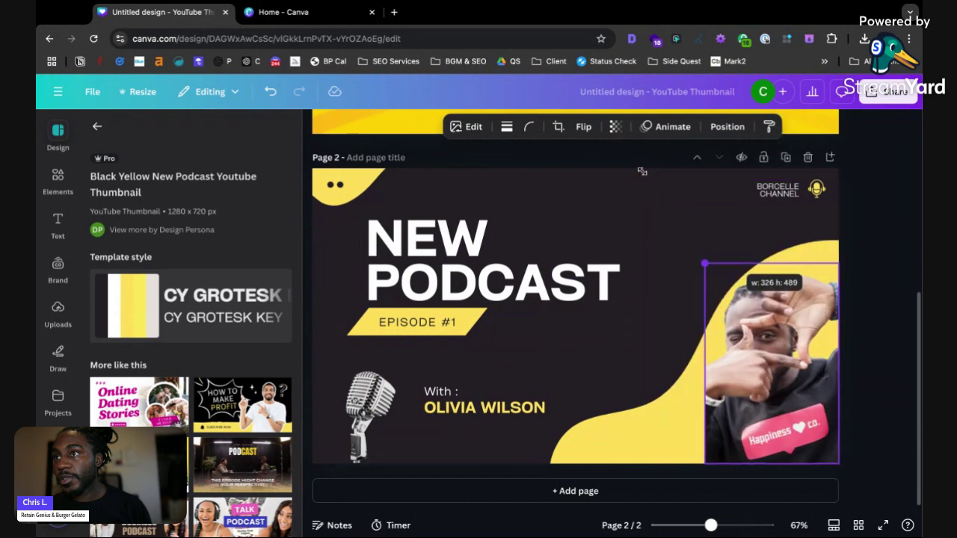
left_click(791, 188)
left_click(841, 193)
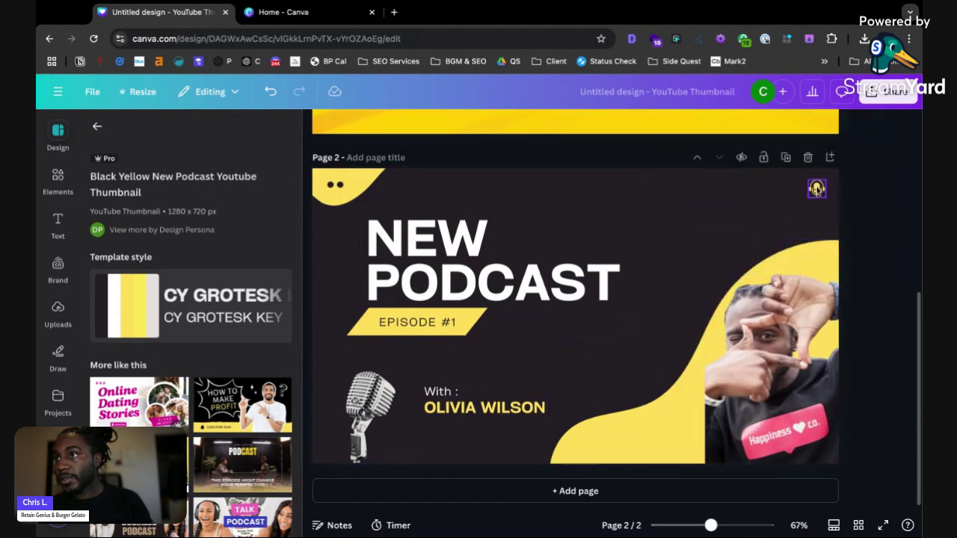
left_click(748, 366)
left_click_drag(703, 264, 652, 184)
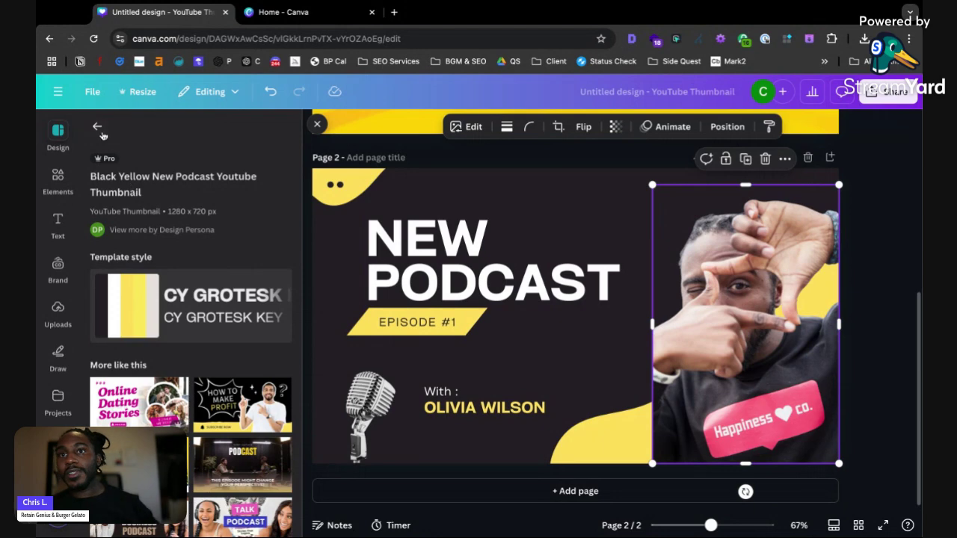
- Apply the Retain Genius colour palette to the New Podcast page, giving it a purple background and mint title
left_click(58, 269)
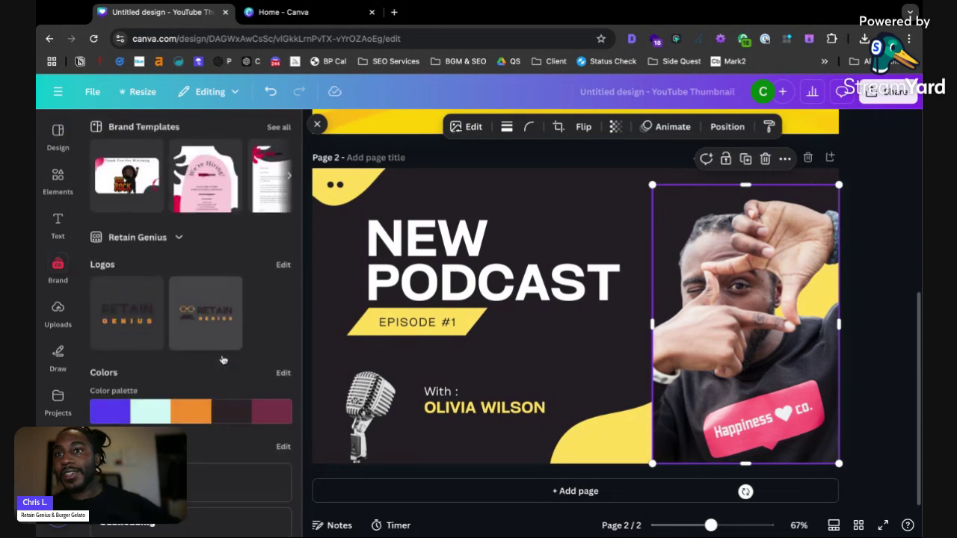
left_click(224, 414)
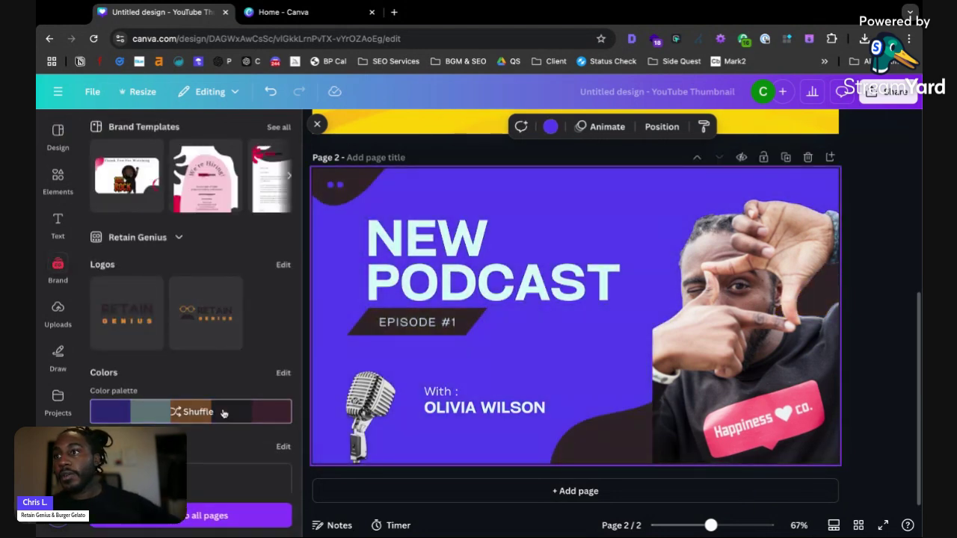
left_click(789, 359)
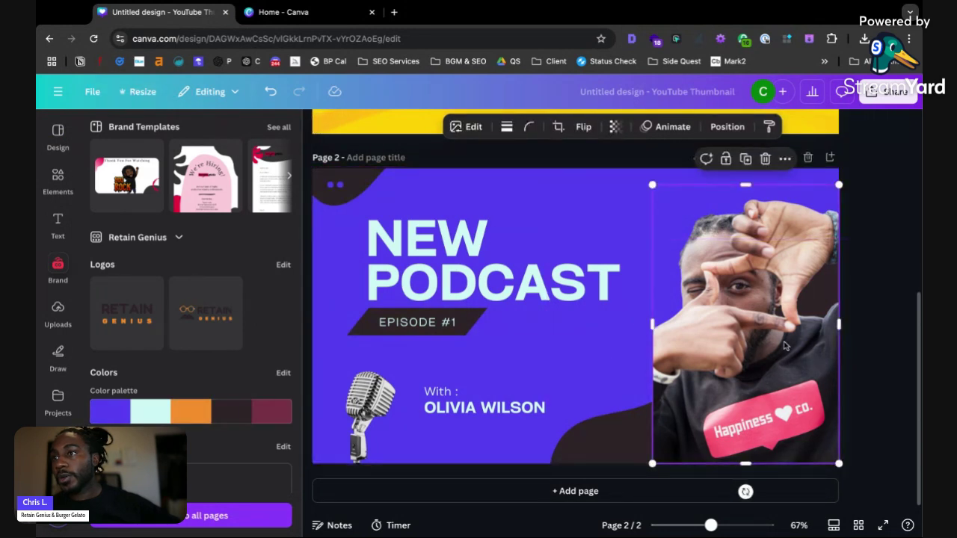
left_click(571, 364)
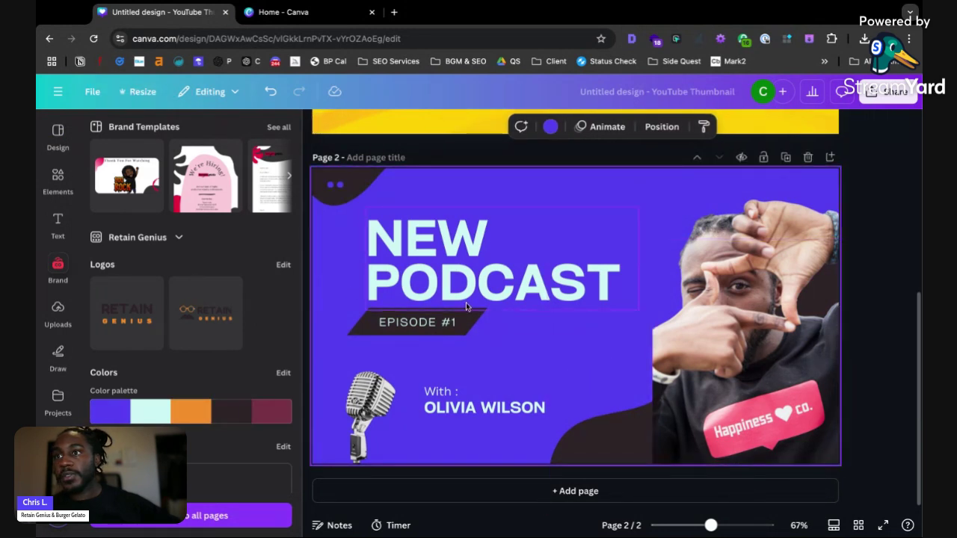
- Add the recently used pink wavy corner graphic, rotate it, and fit it enlarged along the page bottom against the portrait's left edge
left_click(58, 178)
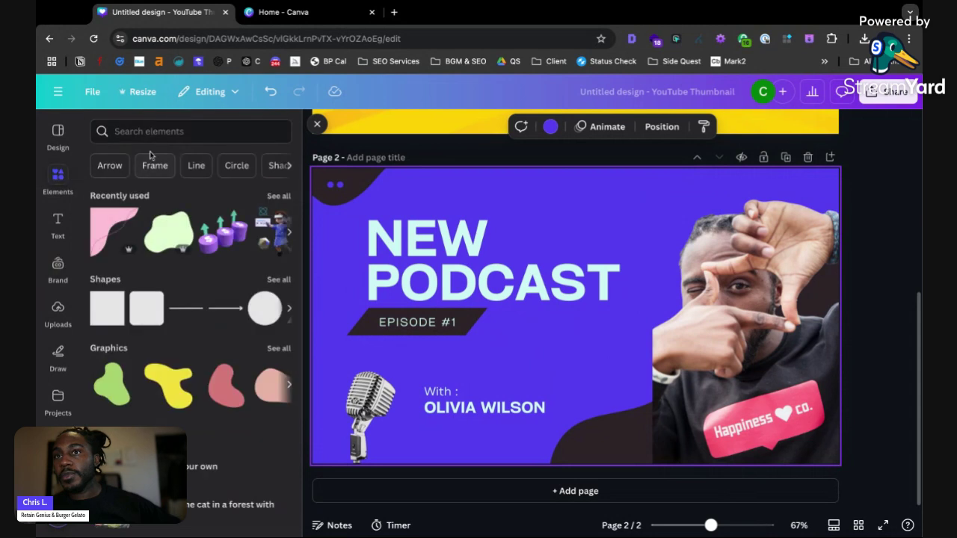
left_click(110, 226)
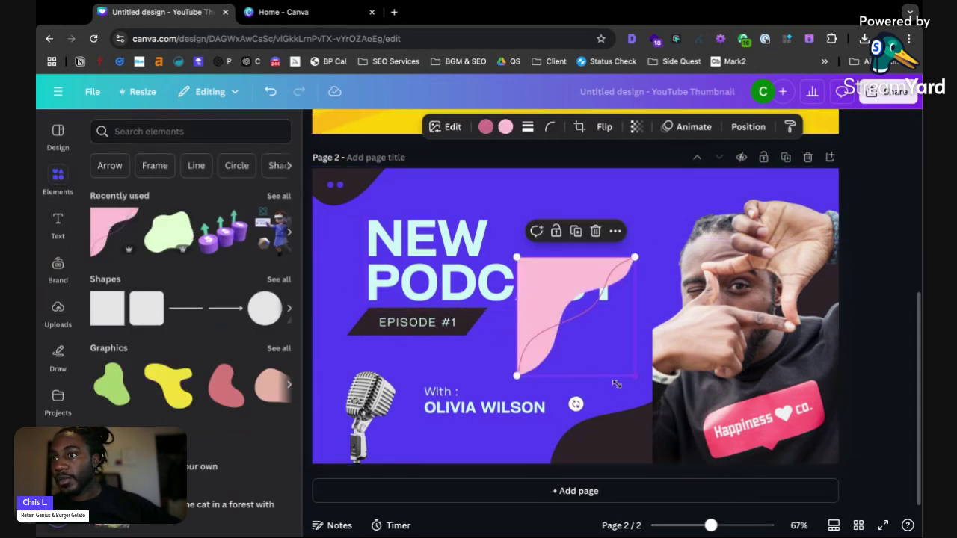
left_click_drag(574, 402, 577, 403)
left_click_drag(482, 329, 487, 317)
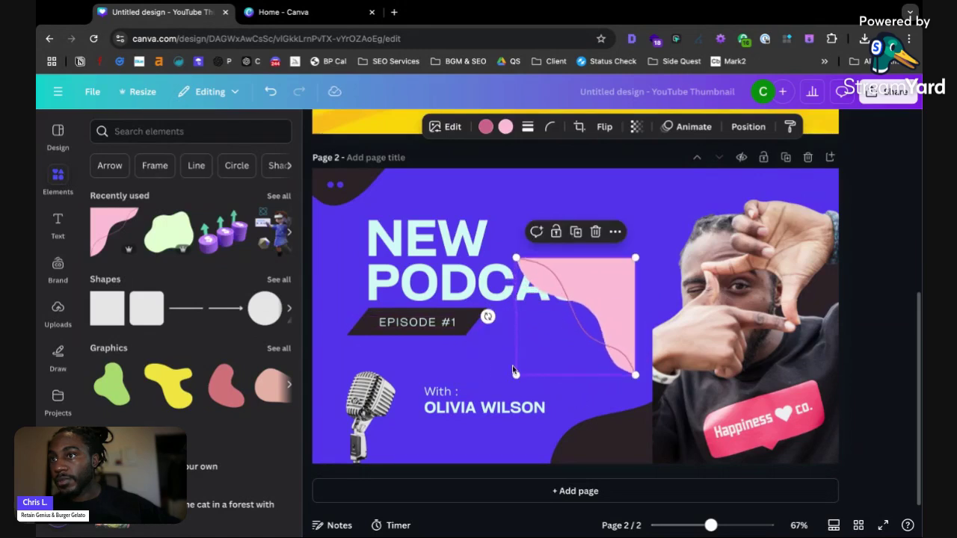
mouse_move(519, 375)
left_mouse_down()
mouse_move(515, 383)
mouse_move(499, 335)
mouse_move(499, 355)
mouse_move(528, 364)
left_mouse_up()
left_click_drag(500, 312, 609, 331)
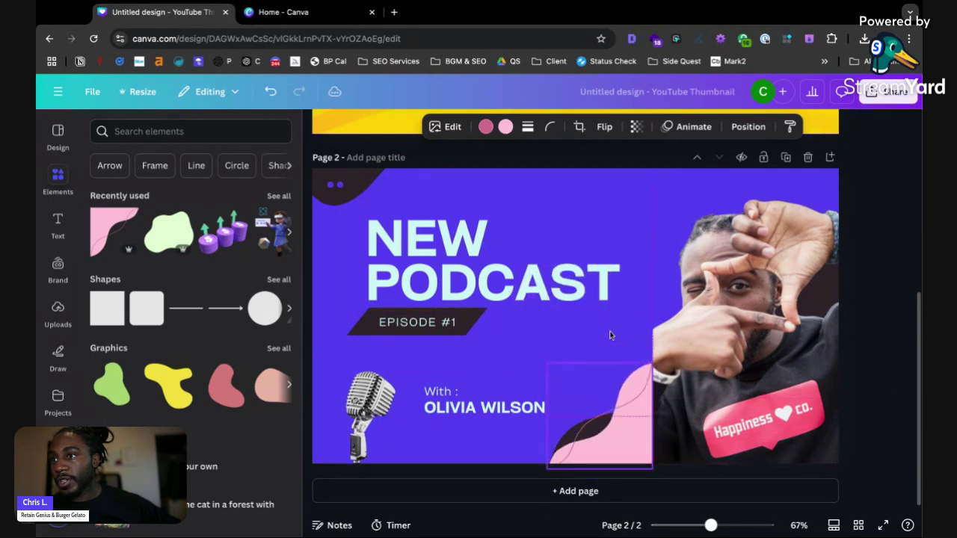
left_click_drag(548, 364, 530, 341)
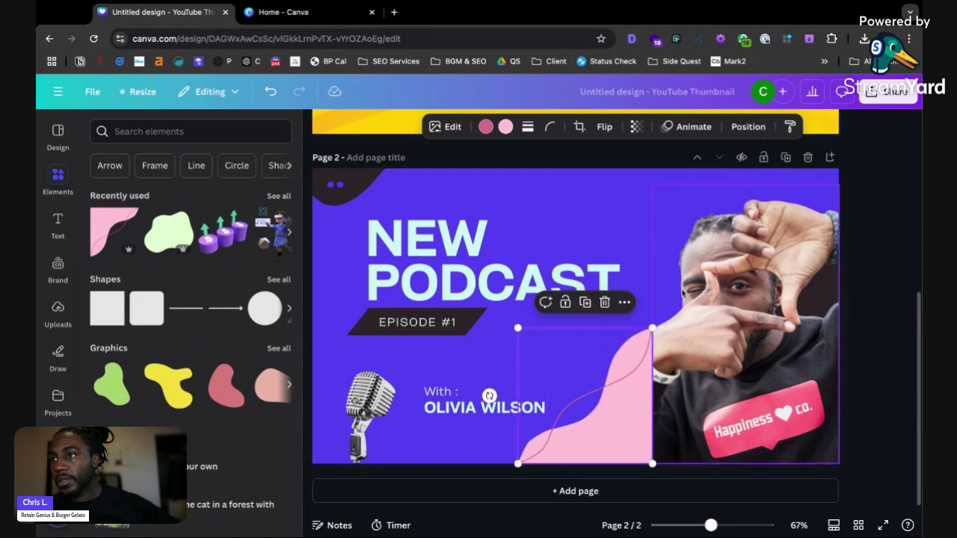
- Shuffle the Retain Genius palette to a mint background with dark text, orange accents and a purple wave
left_click(635, 235)
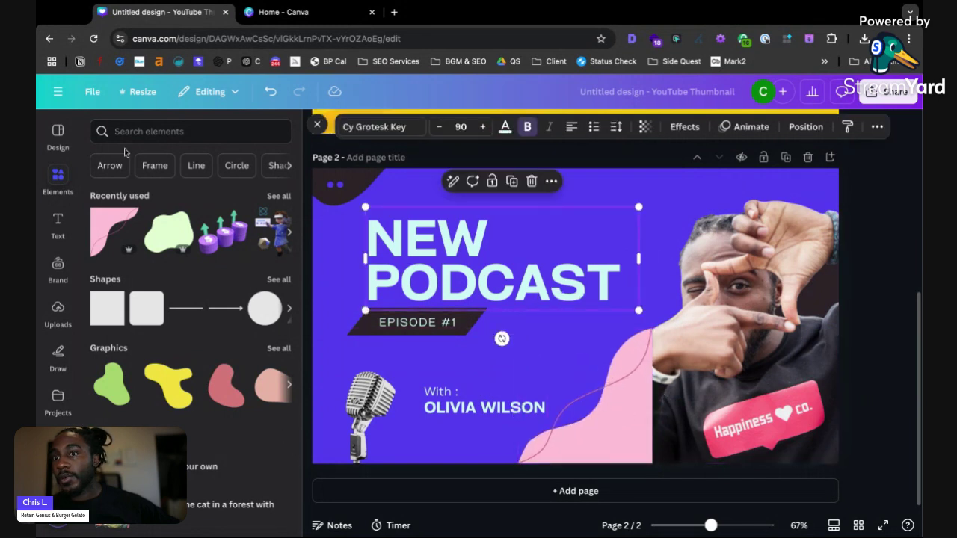
left_click(57, 266)
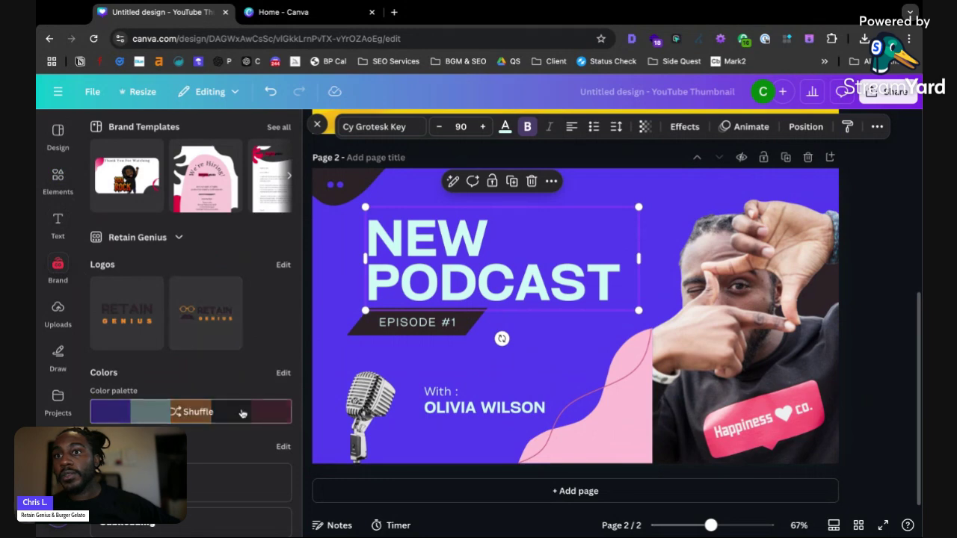
left_click(241, 414)
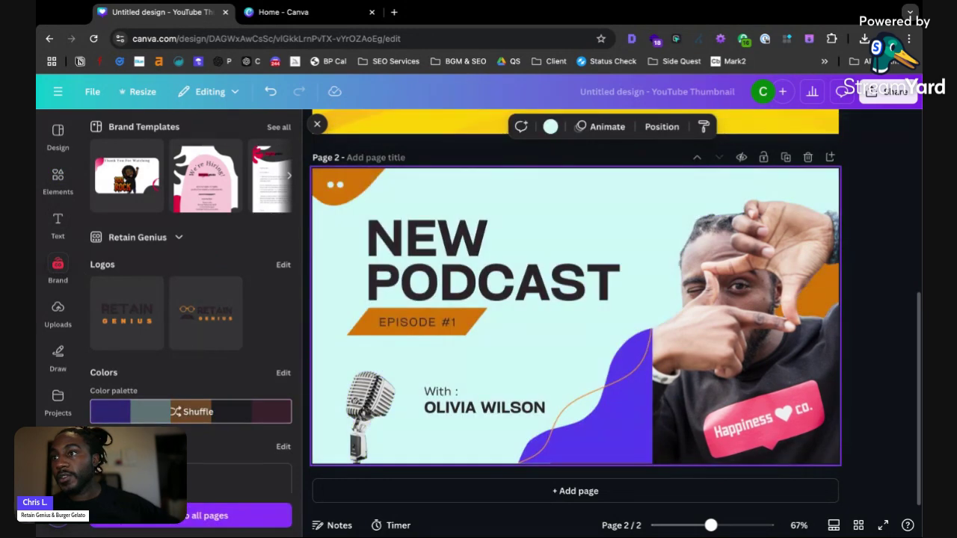
- Change the page 2 title to "A NEW DIRECTION" and widen its text box so it fits on two lines
left_click(470, 240)
left_click(469, 239)
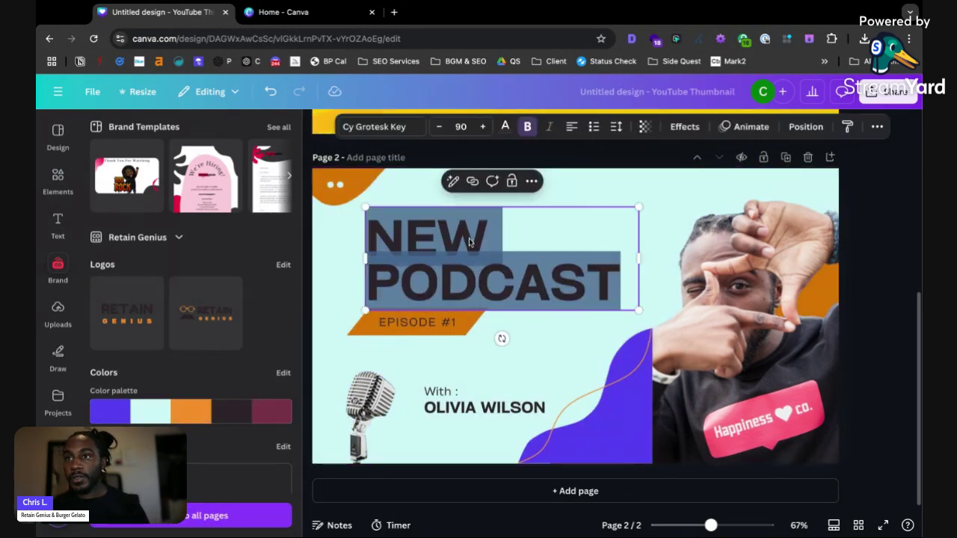
type("A NEW DIRECTION")
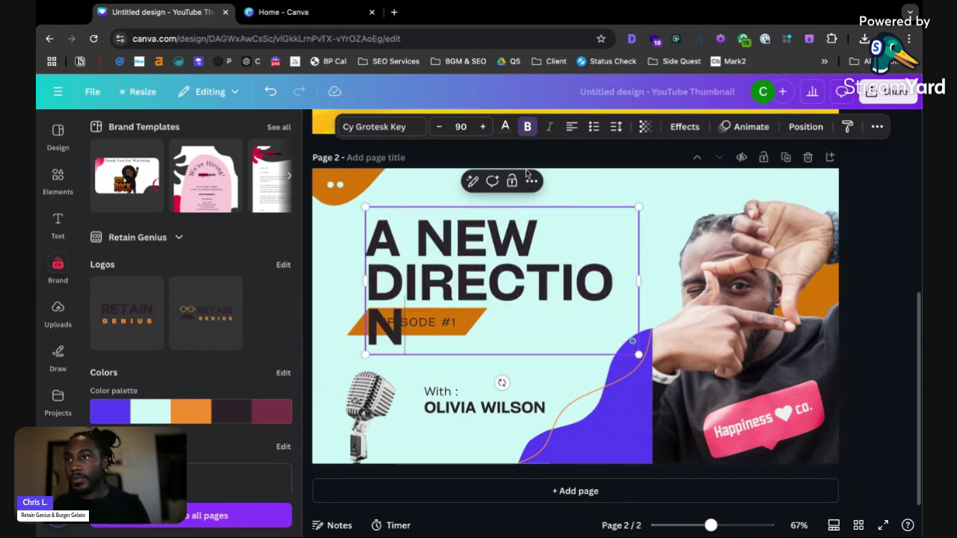
left_click_drag(639, 281, 661, 279)
- Delete the "EPISODE #1" badge, the microphone image and both guest credit lines, and nudge the title slightly right
left_click(459, 335)
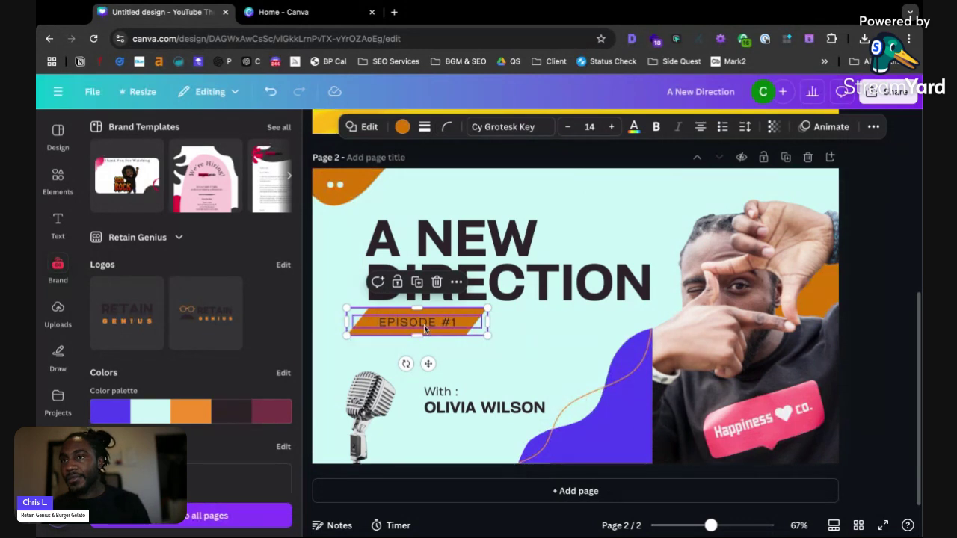
key("Delete")
key("Delete")
left_click(371, 404)
key("Delete")
left_click(442, 406)
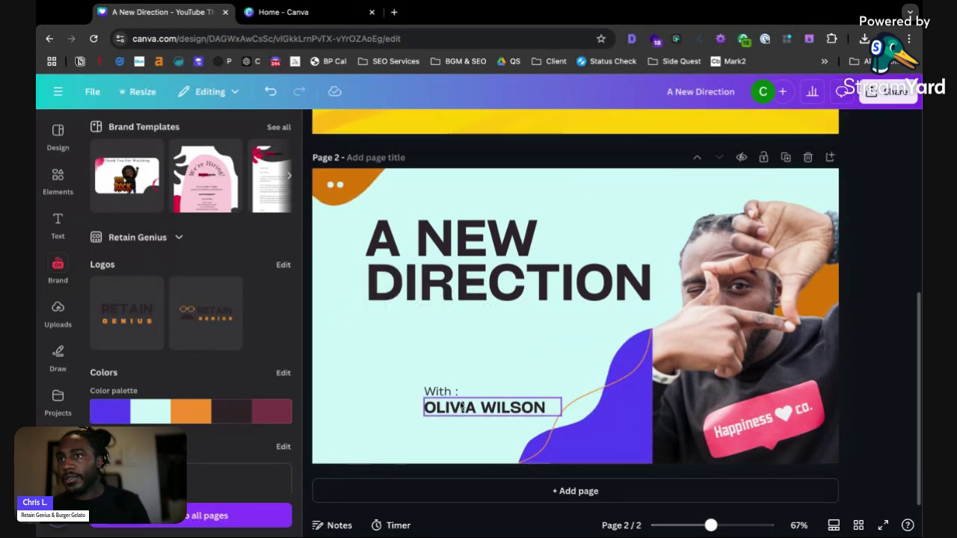
key("Delete")
left_click(444, 393)
key("Delete")
left_click(398, 369)
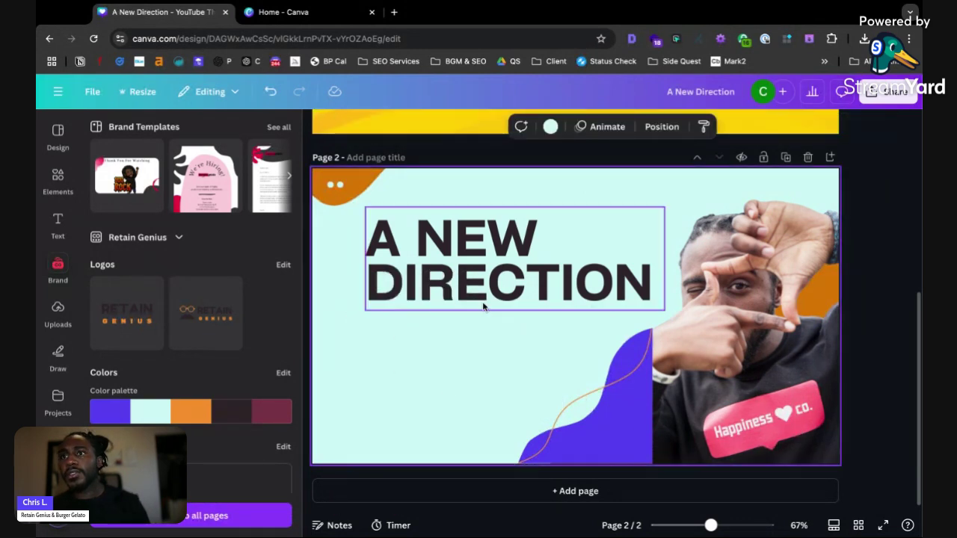
mouse_move(469, 255)
left_mouse_down()
mouse_move(454, 254)
mouse_move(472, 255)
left_mouse_up()
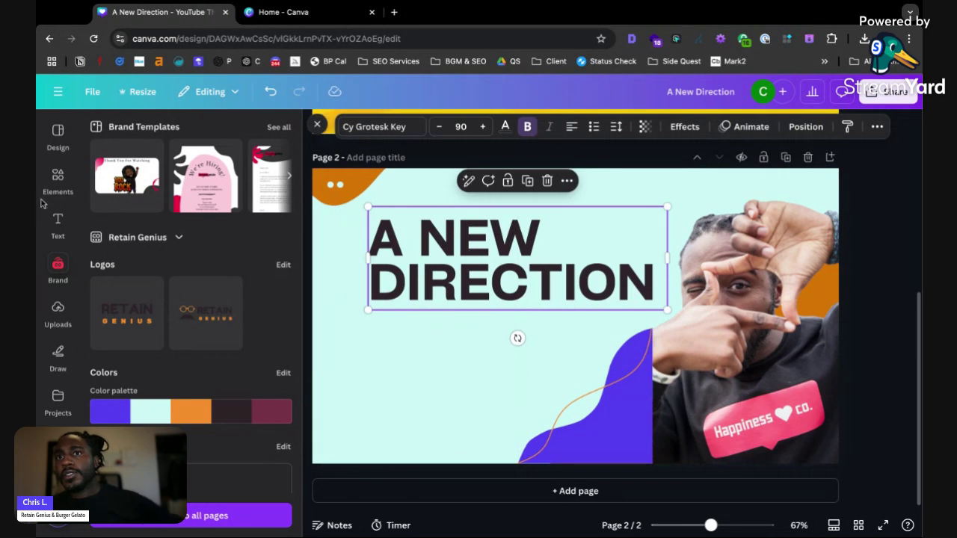
- Try to apply the Retain Genius brand Heading style to the title
left_click(64, 226)
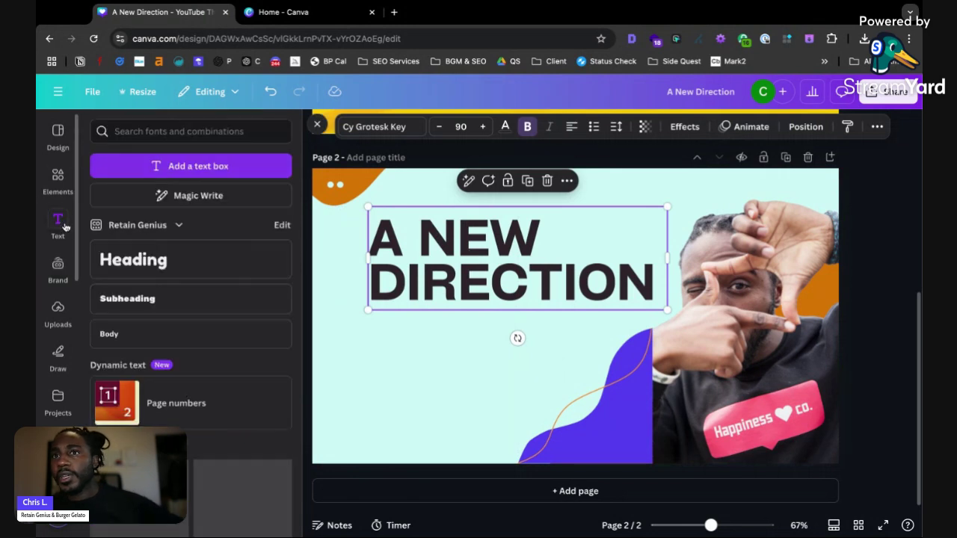
left_click(60, 269)
scroll(187, 284, "down", 4)
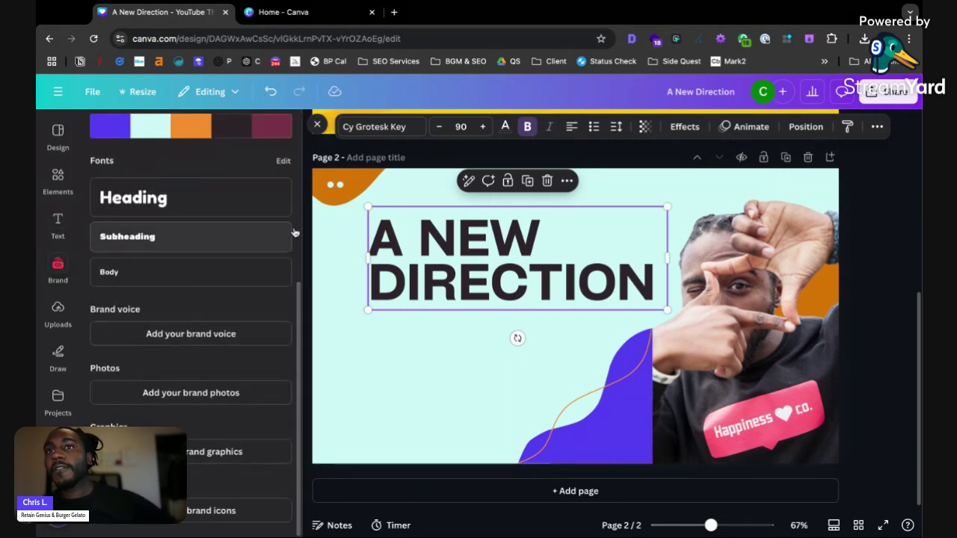
left_click(471, 261)
left_click(163, 198)
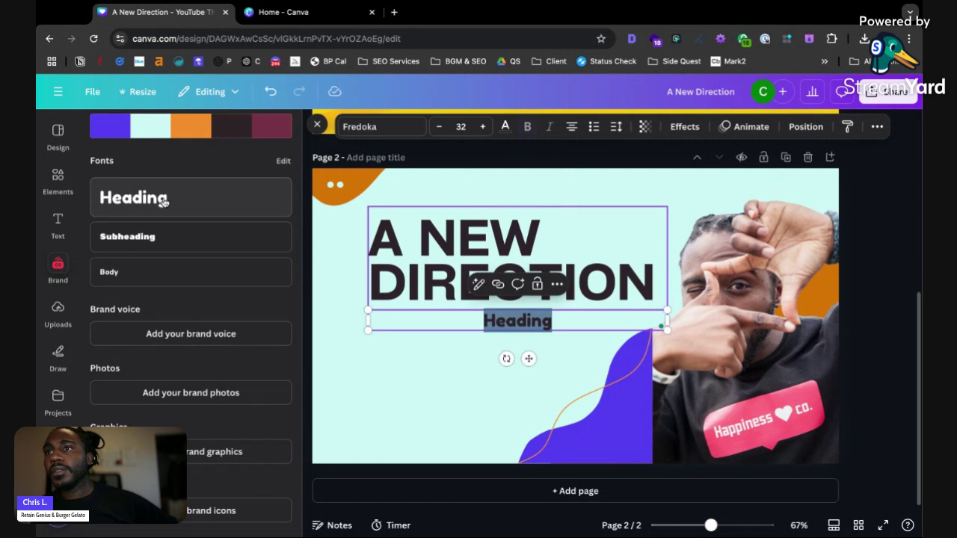
key("BackSpace")
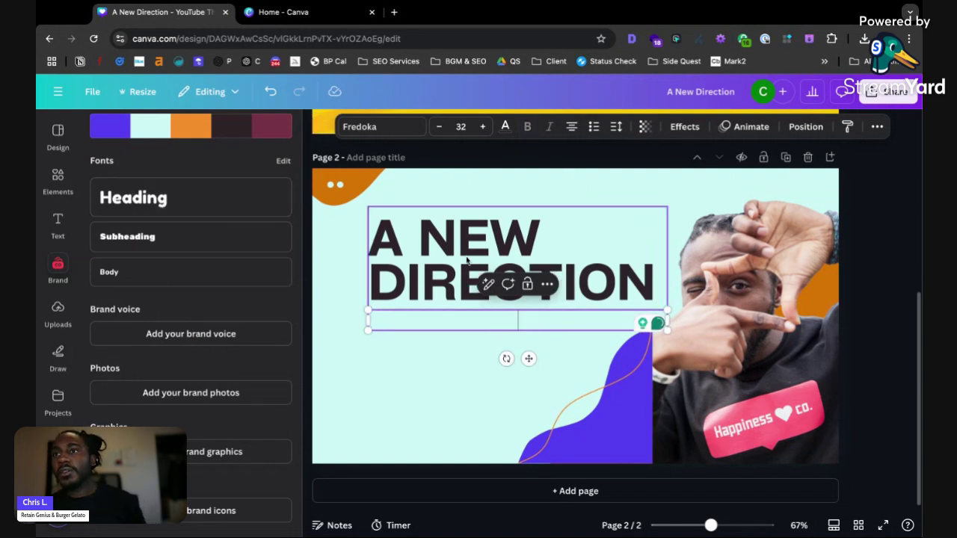
- Set the font of the "A NEW DIRECTION" title to Lilita One
left_click(422, 216)
double_click(422, 209)
left_click(400, 128)
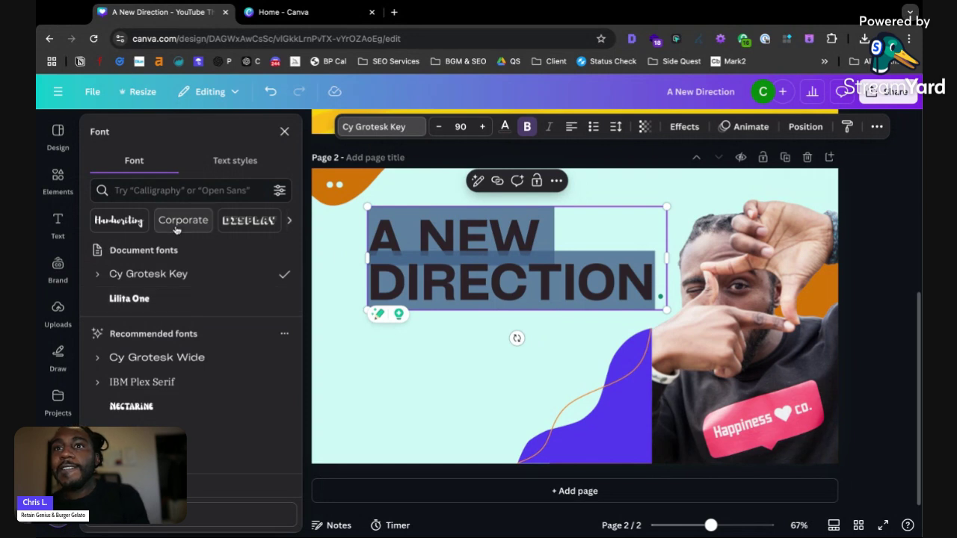
scroll(144, 297, "down", 1)
scroll(144, 298, "down", 2)
scroll(147, 298, "up", 2)
left_click(142, 299)
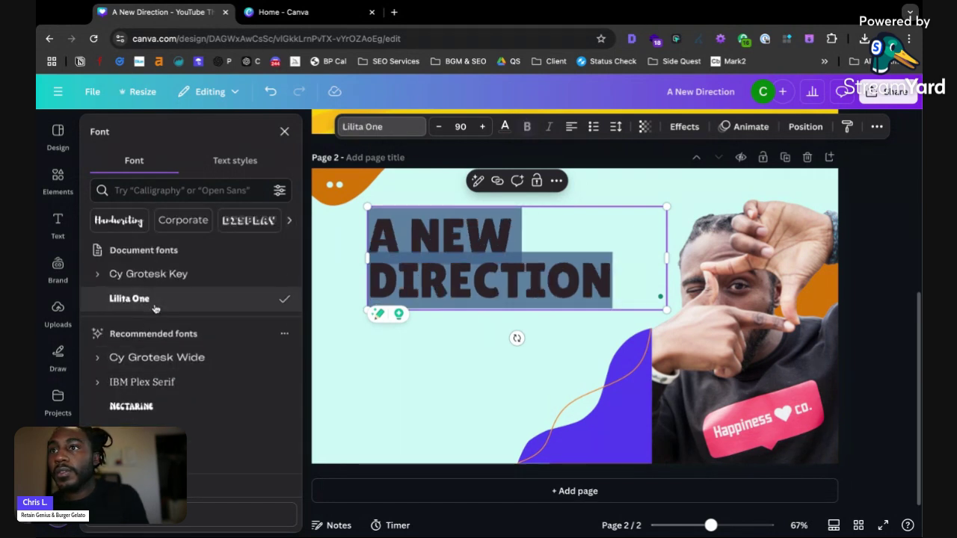
key("Escape")
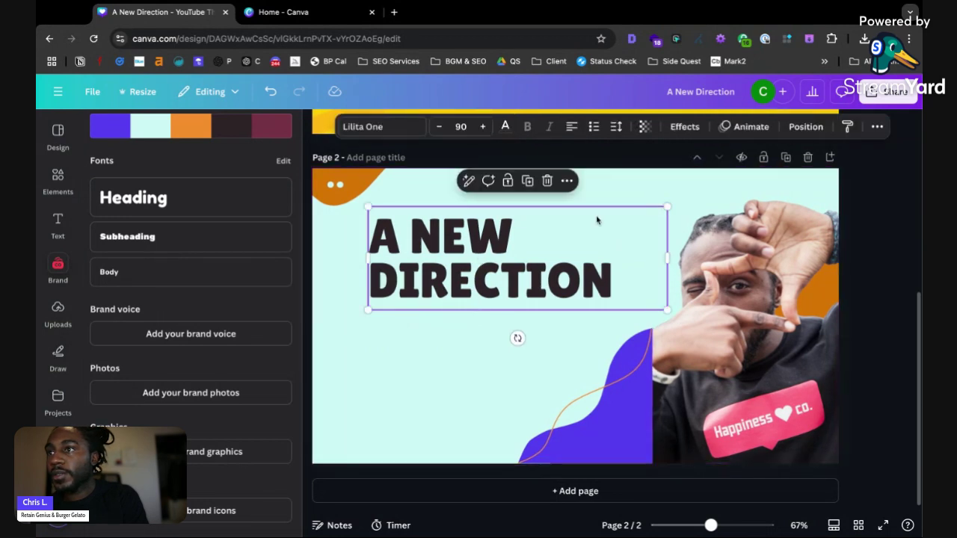
- Increase the title's font size to 110 and widen its text box leftward so "DIRECTION" stays on one line
left_click(482, 127)
left_click(483, 127)
left_click(483, 127)
left_click(483, 127)
left_click(482, 127)
left_click(483, 127)
left_click(483, 127)
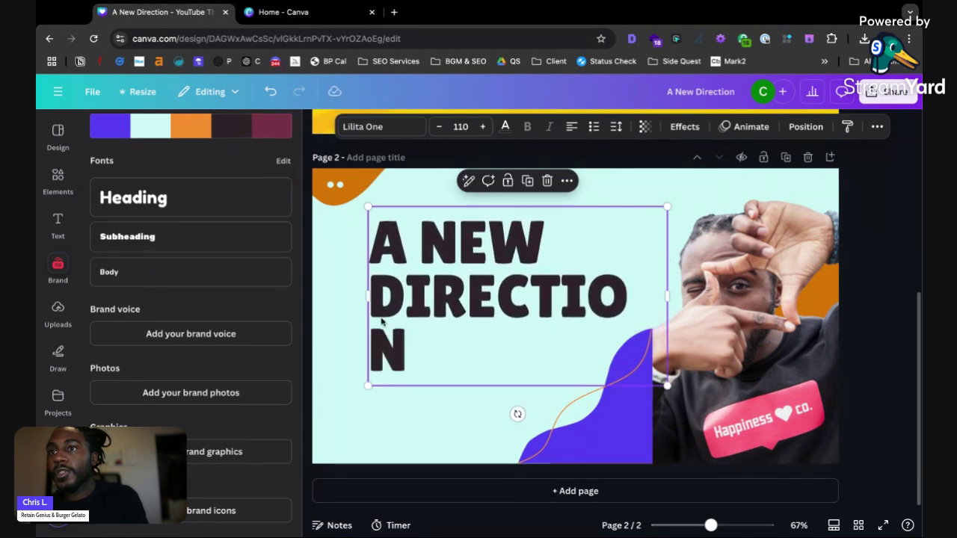
left_click_drag(366, 288, 358, 285)
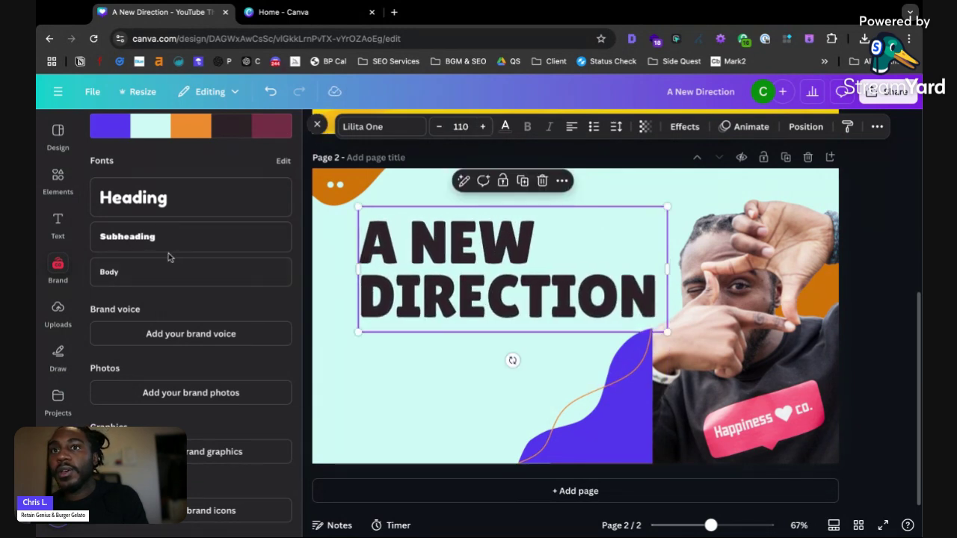
- Add a brand Body text line below the title reading "Follow behind the scenes of a new service being built"
left_click(128, 272)
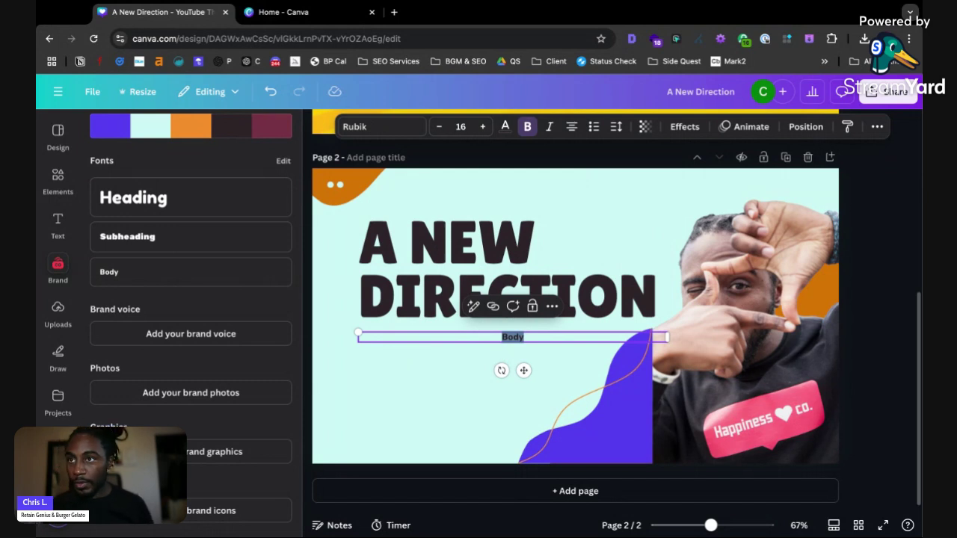
type("Follow behind the scenes")
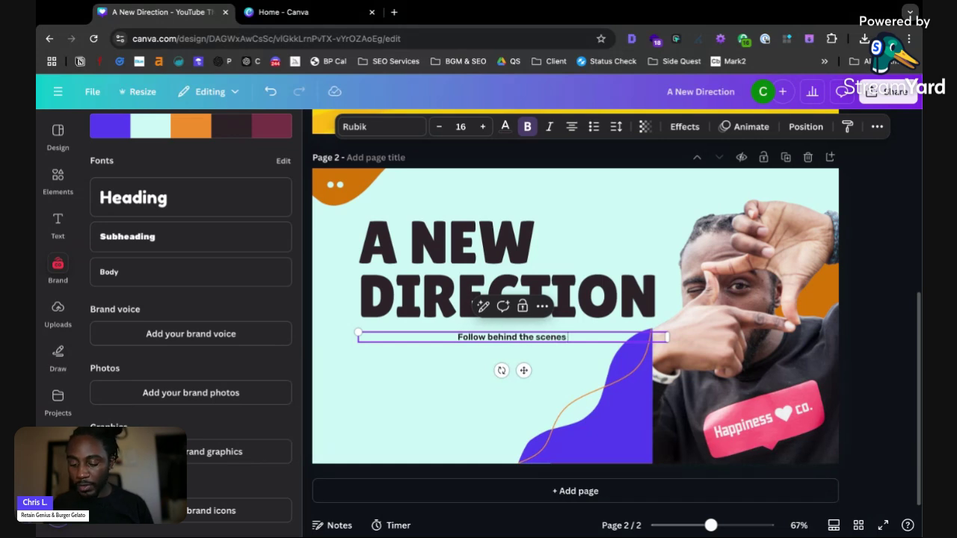
key("BackSpace")
key("BackSpace")
type("f")
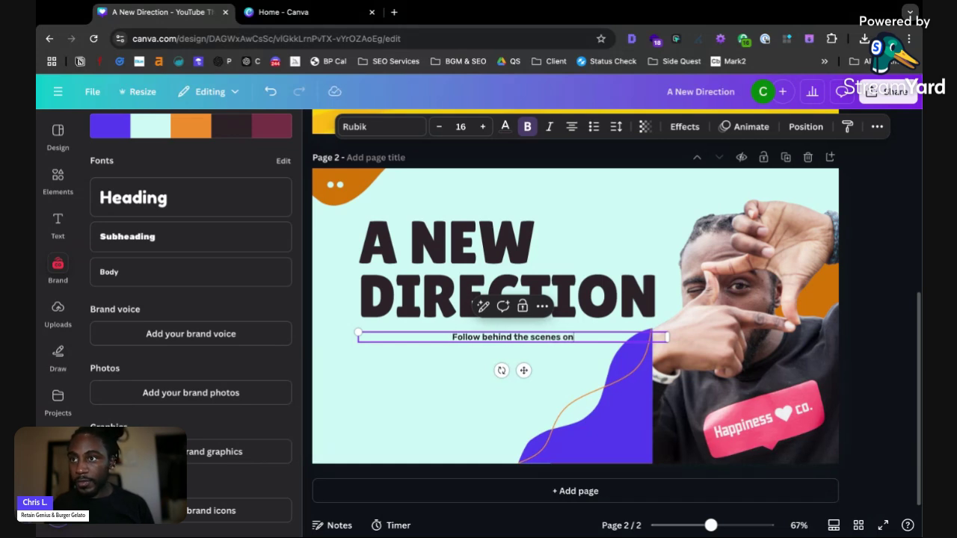
type(" a new servic")
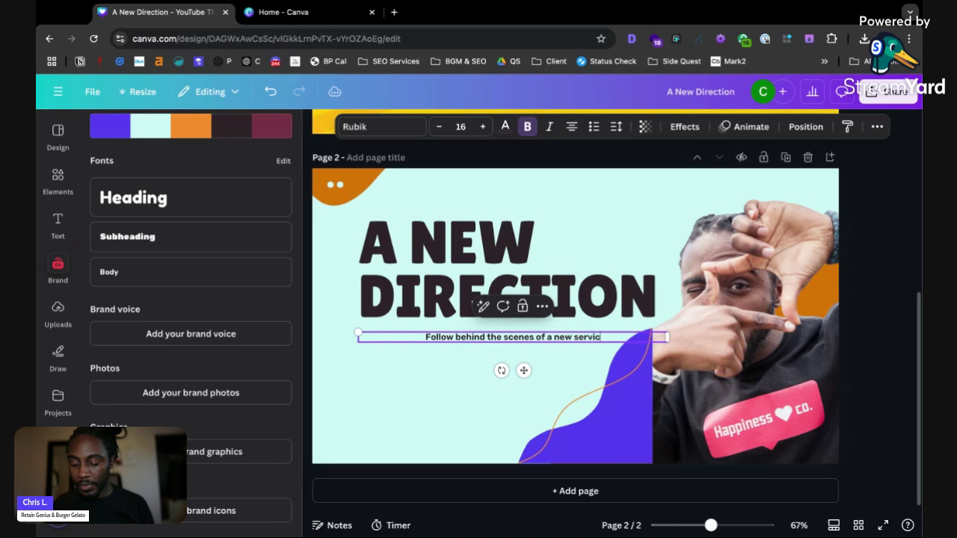
type("e being built")
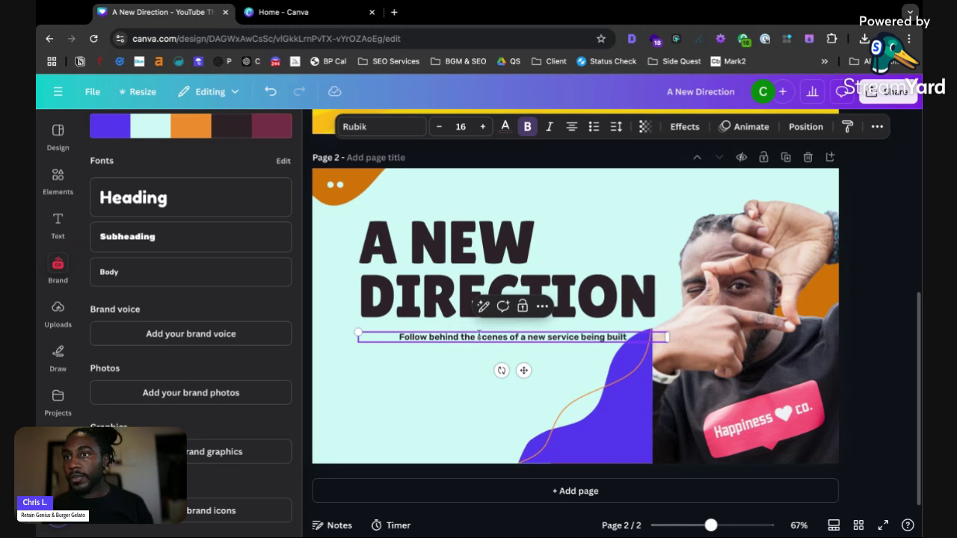
- Set the tagline's font size to 32 in a narrower text box and place it beneath the left part of "DIRECTION"
left_click_drag(523, 369, 515, 375)
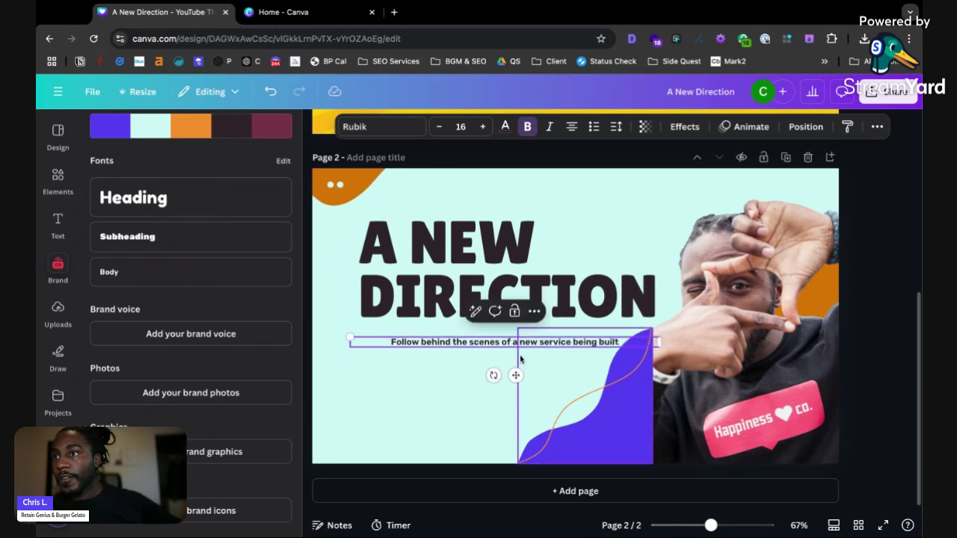
left_click_drag(349, 336, 463, 340)
left_click(461, 126)
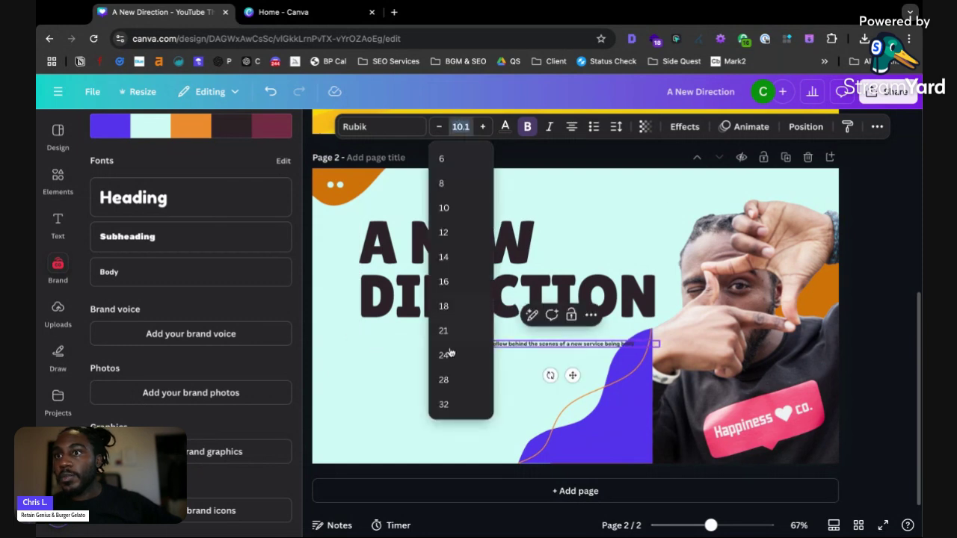
left_click(448, 408)
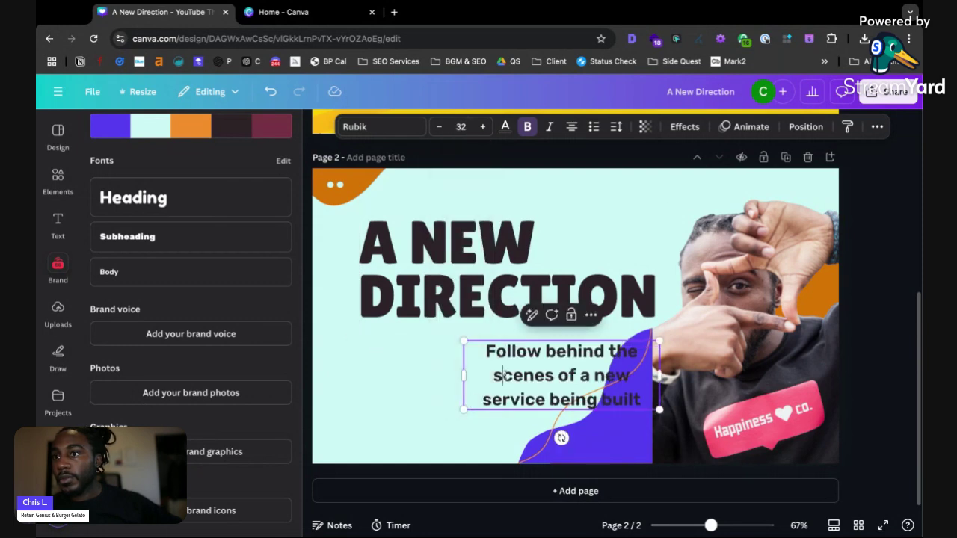
left_click_drag(486, 376, 484, 375)
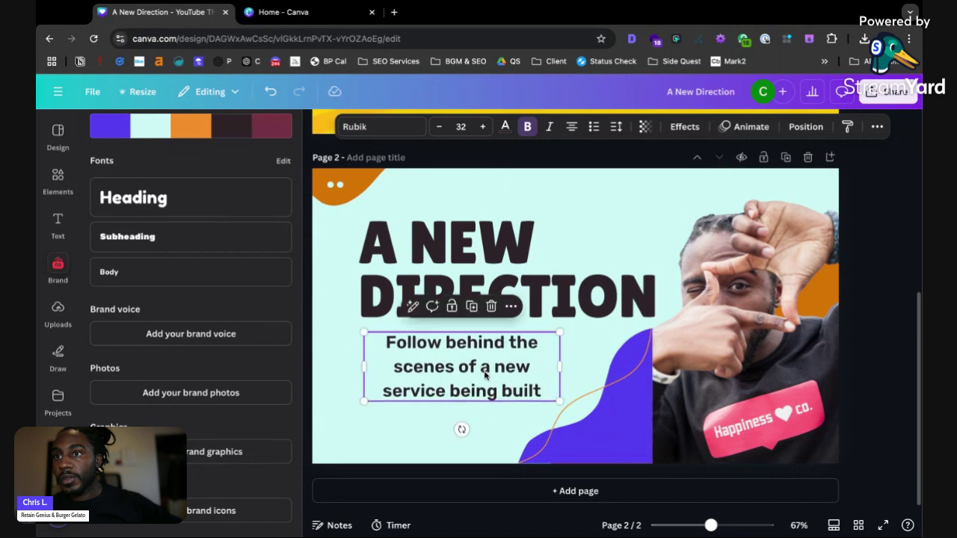
- Left-align the tagline text and scale its box up slightly
double_click(436, 370)
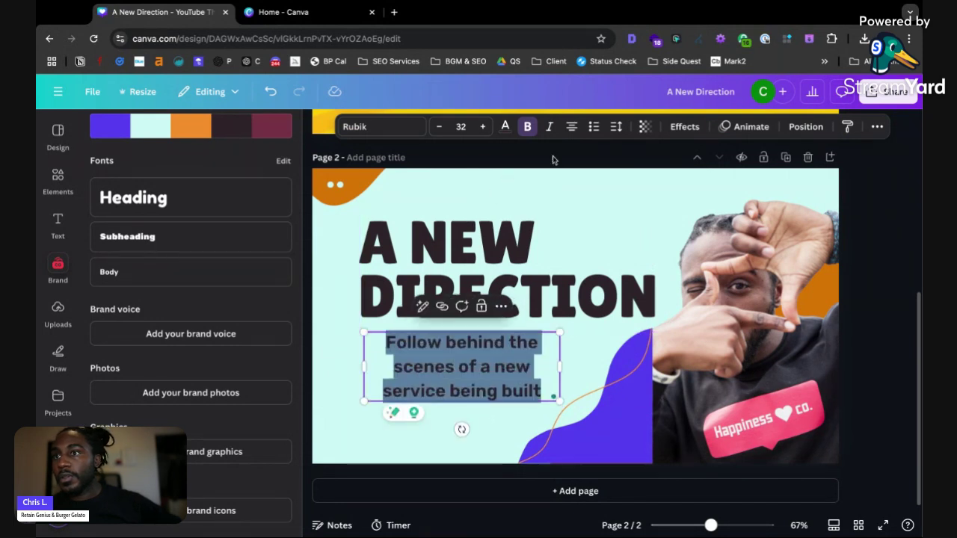
left_click(571, 127)
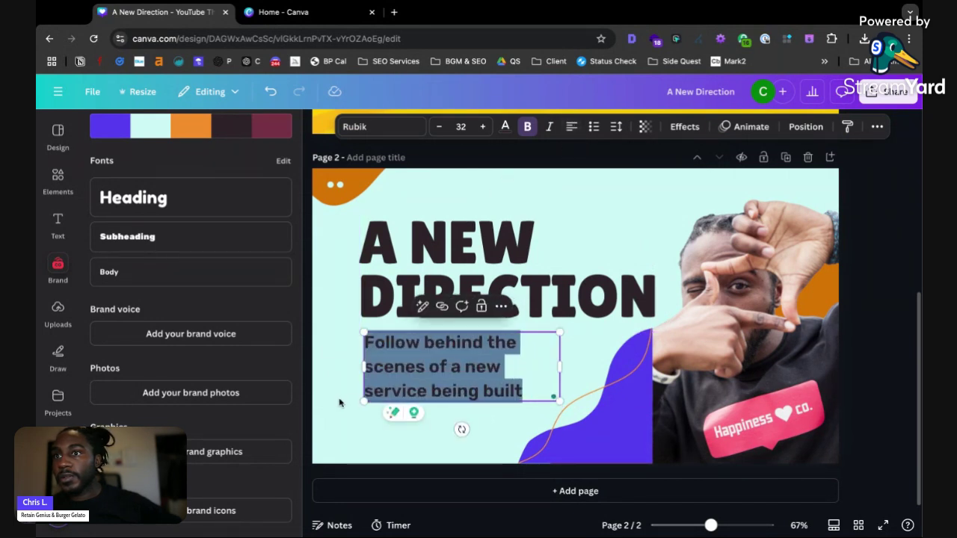
left_click_drag(559, 331, 590, 321)
left_click(408, 440)
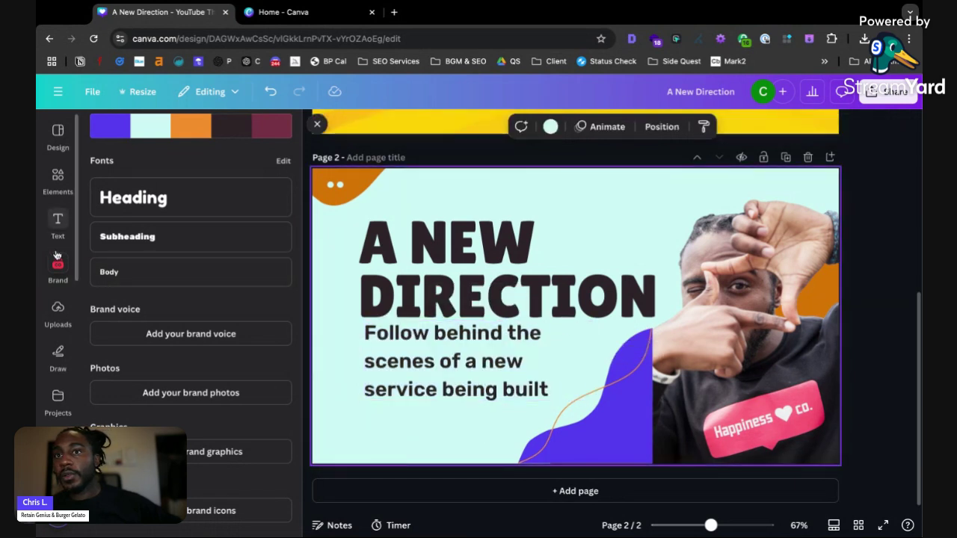
- Insert the Retain Genius logo with glasses and moustache, shrink it, and place it in the thumbnail's bottom-left corner
scroll(169, 244, "up", 5)
left_click(205, 312)
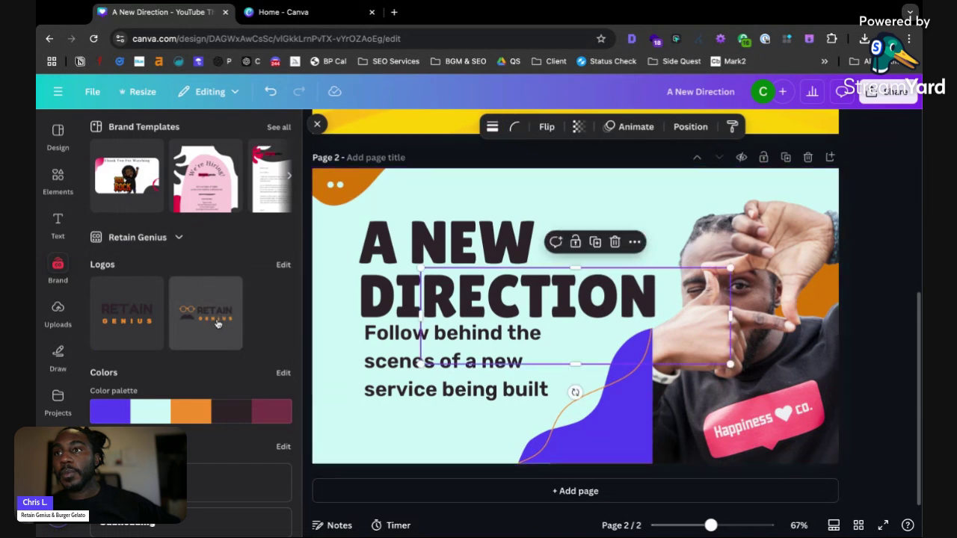
left_click_drag(730, 266, 540, 327)
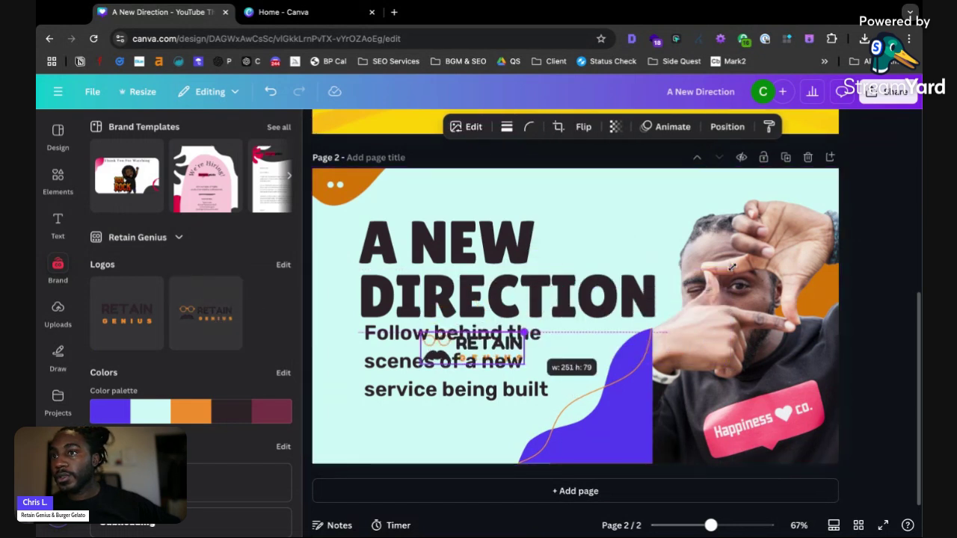
left_click_drag(489, 394, 404, 484)
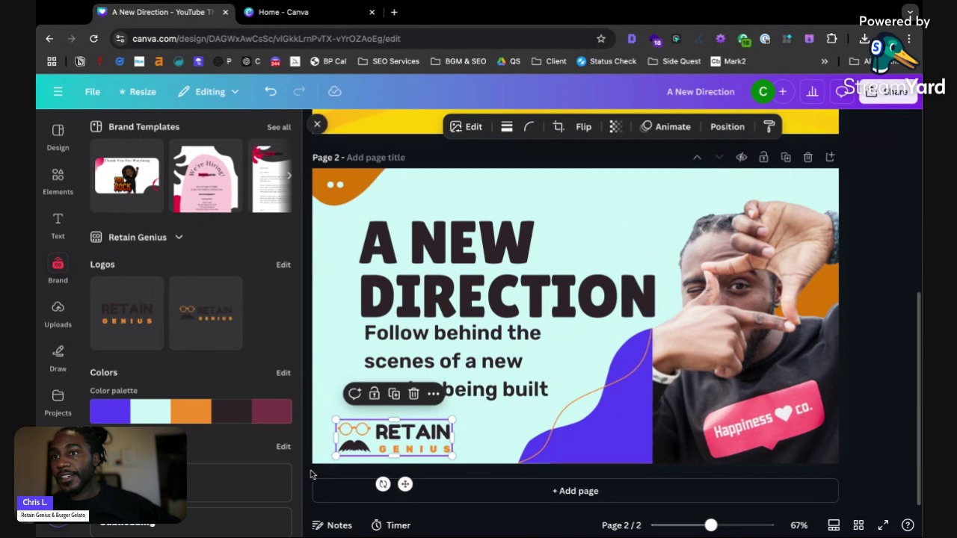
left_click(312, 474)
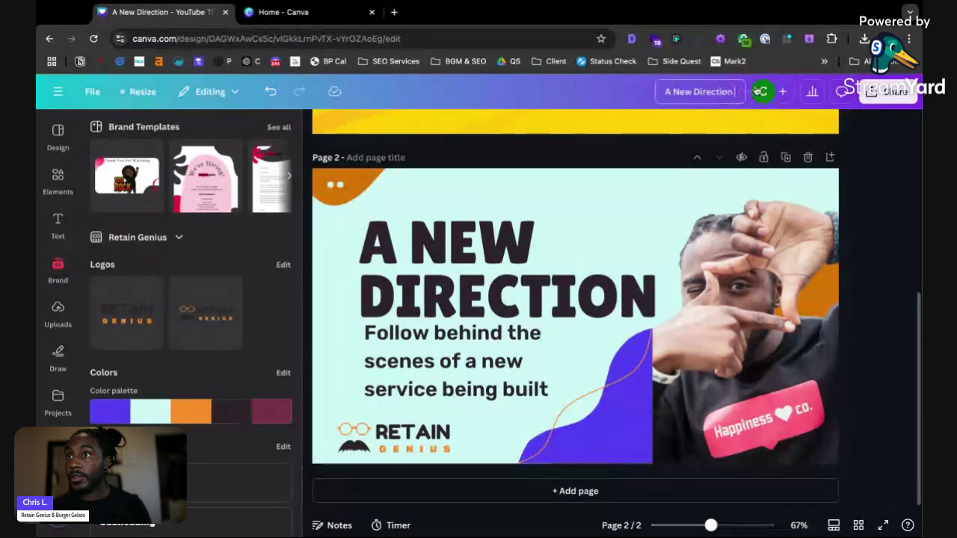
- Rename the design as "A New Direction Video Thumbnail"
type("id")
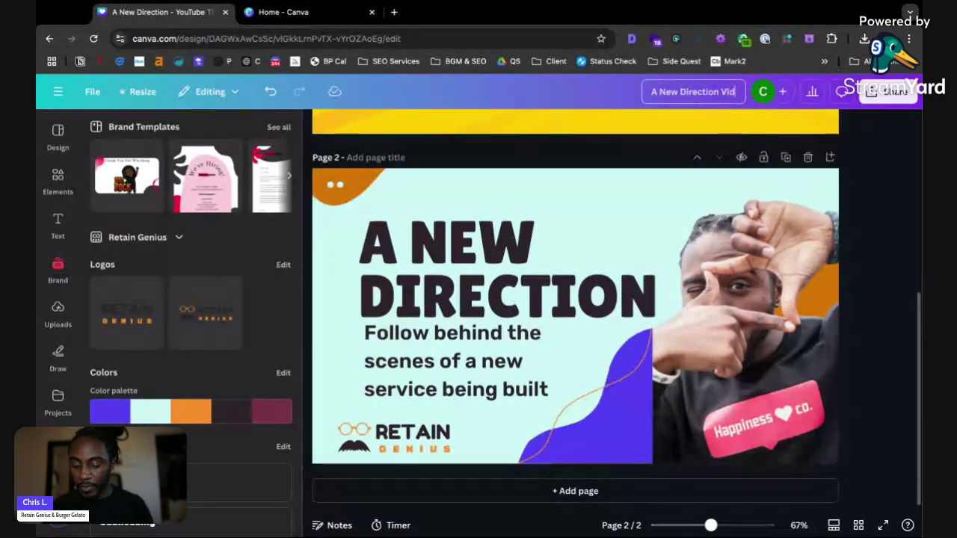
type("eo Thumbnail")
key("Return")
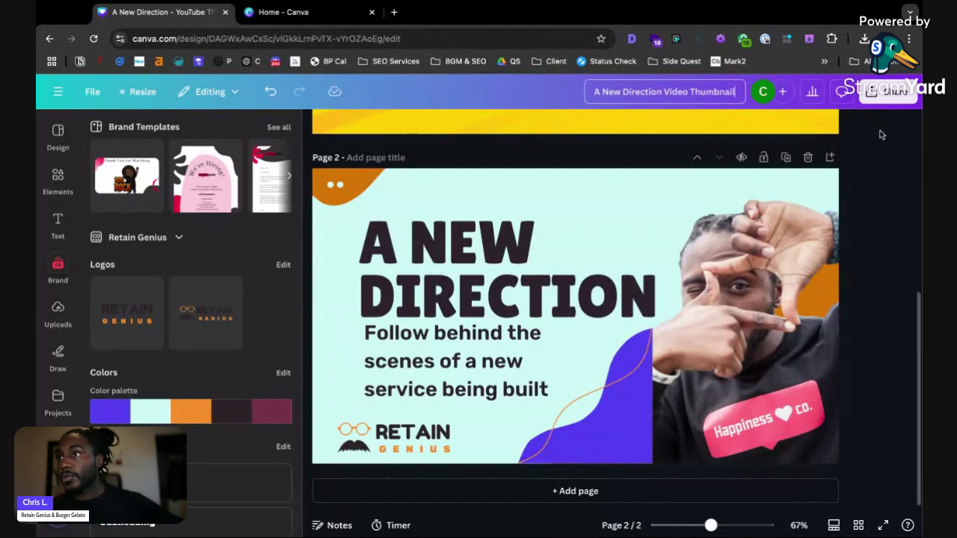
- Download only page 2 of the design as a PNG
left_click(886, 92)
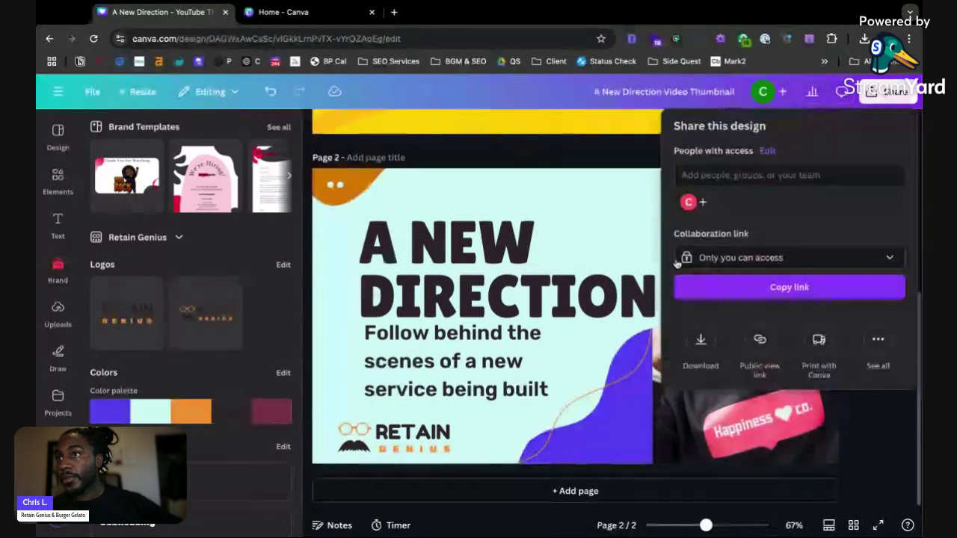
left_click(699, 343)
left_click(788, 348)
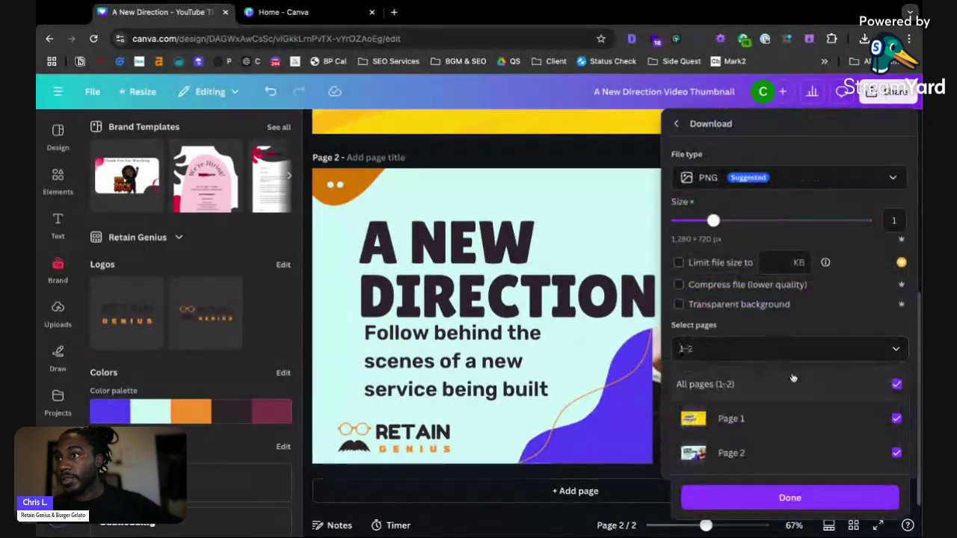
left_click(896, 419)
left_click(839, 493)
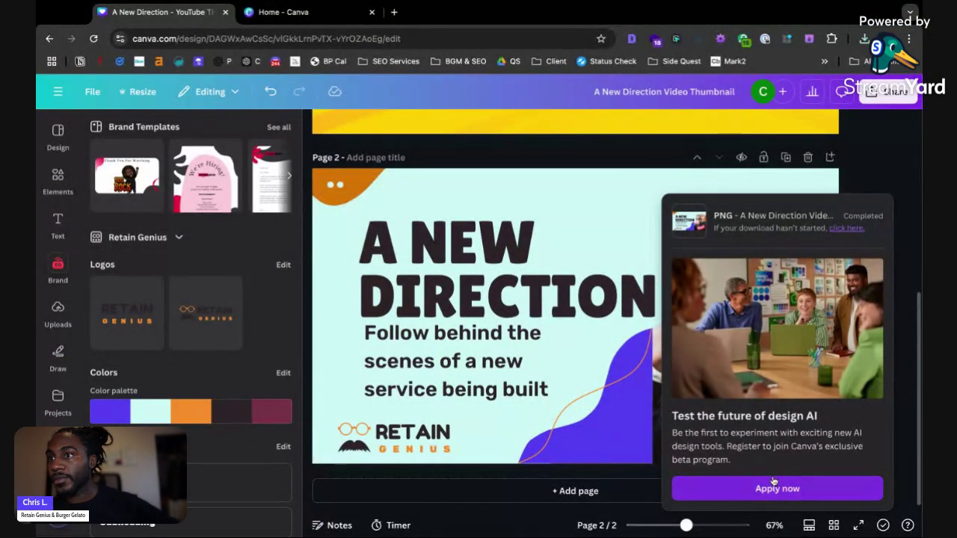
left_click(644, 454)
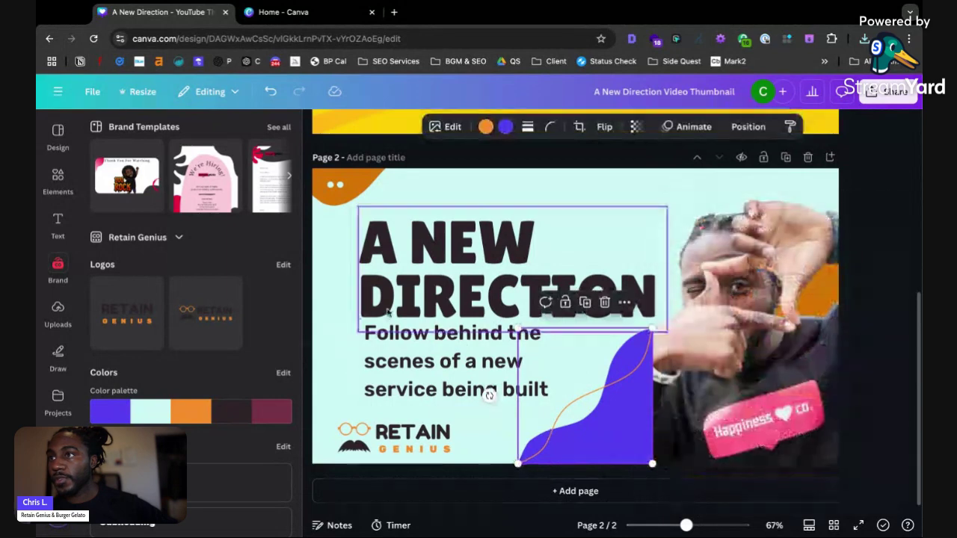
- Duplicate page 2 and delete the man's cut-out photo from the copy
left_click(785, 158)
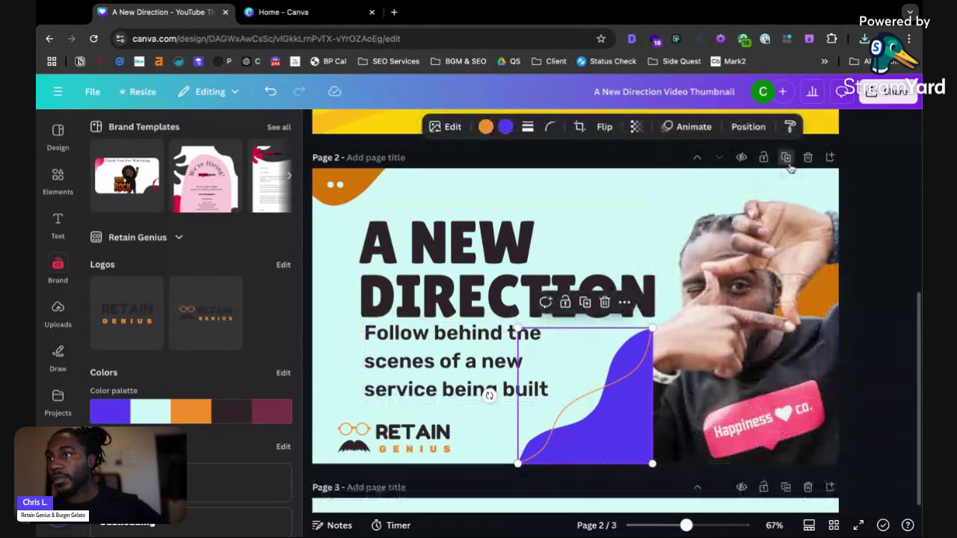
left_click(803, 388)
key("Delete")
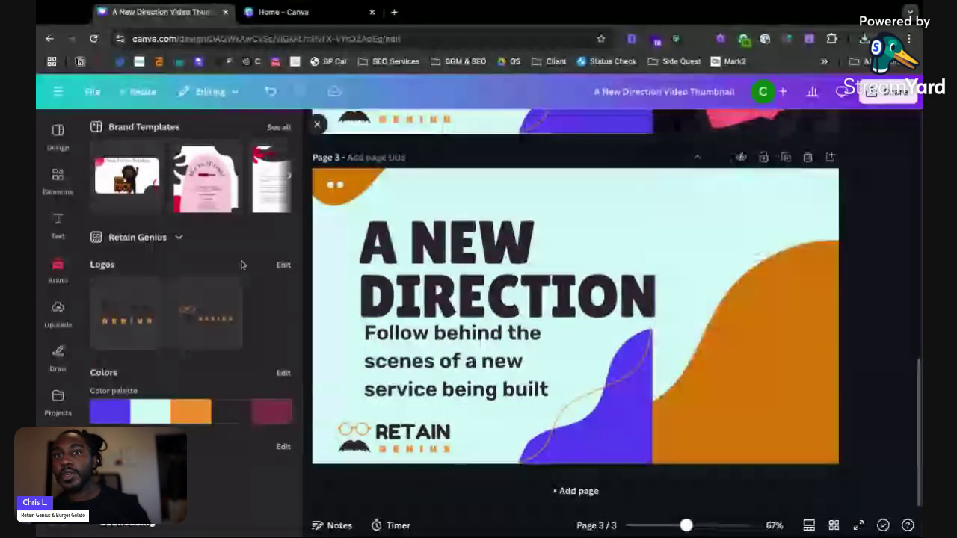
- Open the Bitmoji app and search its stickers for "business"
scroll(43, 326, "down", 3)
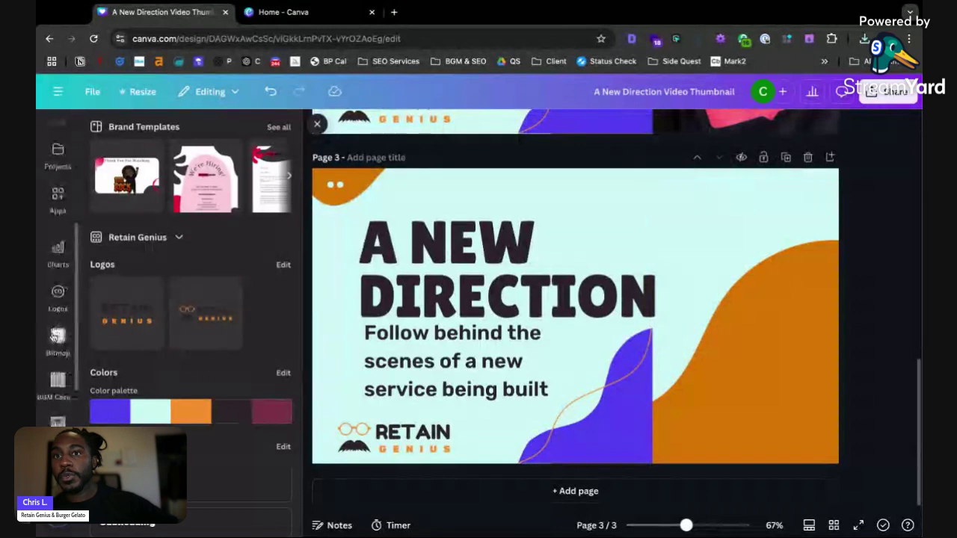
left_click(57, 336)
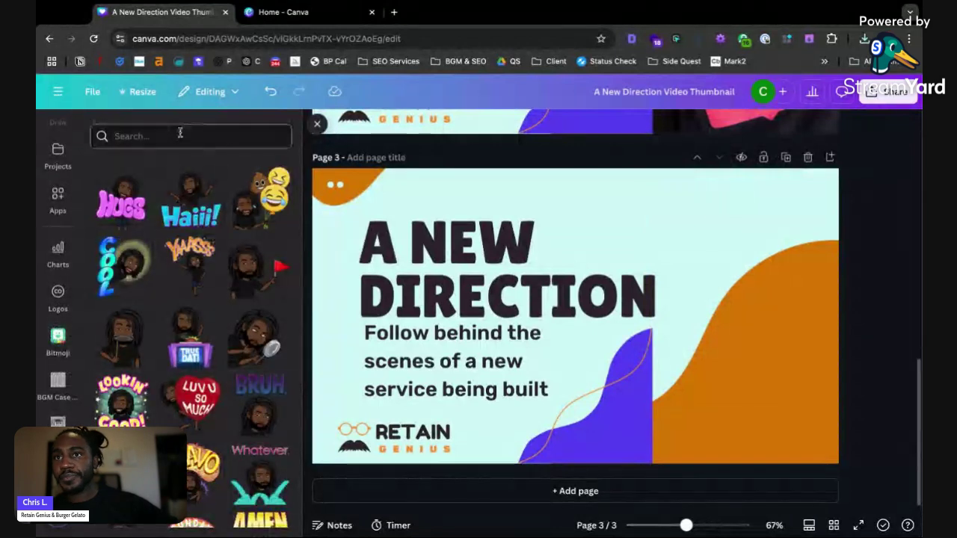
type("busines")
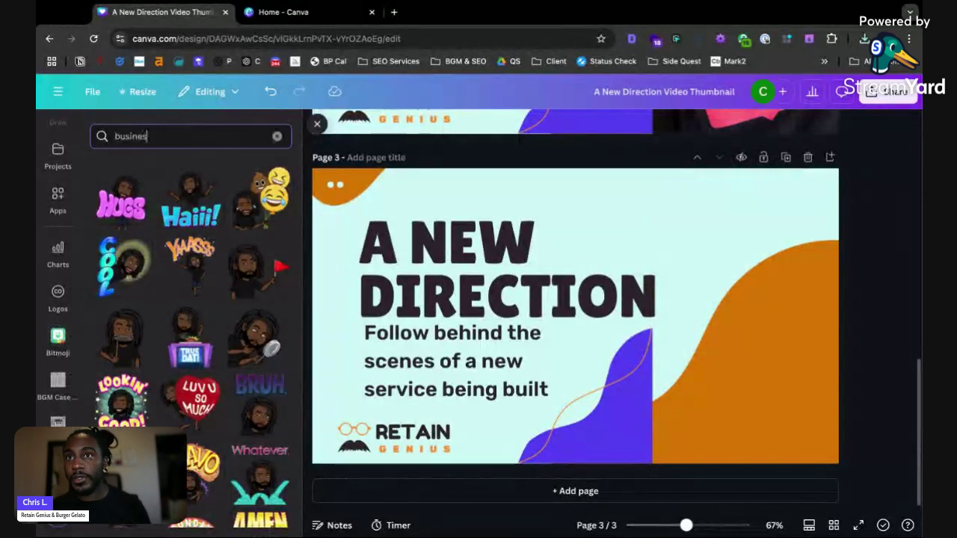
type("s")
key("Return")
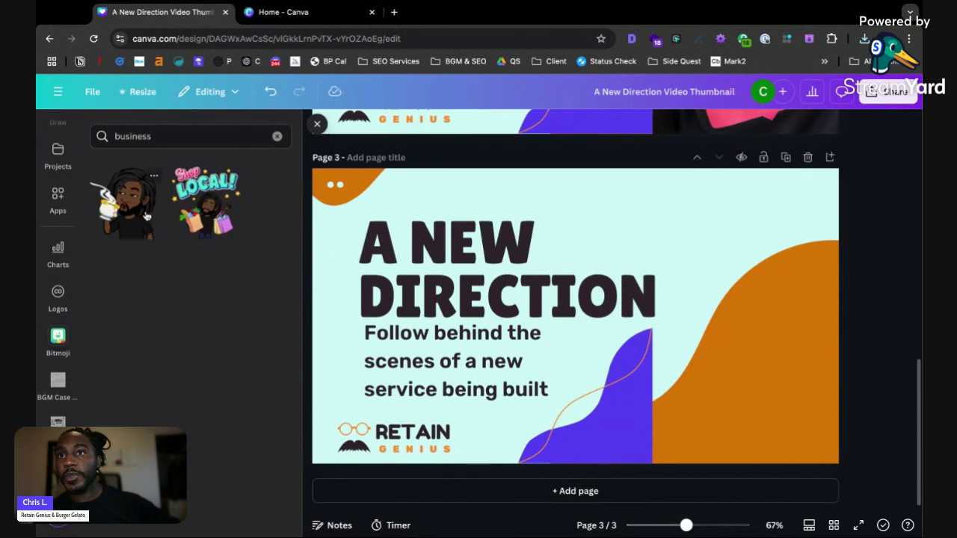
- Insert the tea-sipping Bitmoji on page 3 and enlarge it over the orange shape
left_click(140, 218)
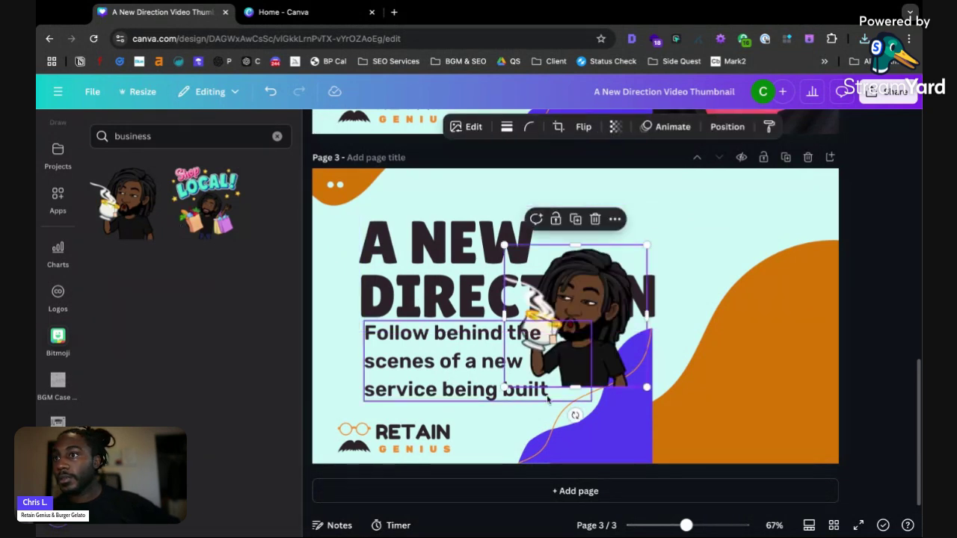
left_click_drag(613, 371, 795, 416)
left_click_drag(689, 291, 614, 218)
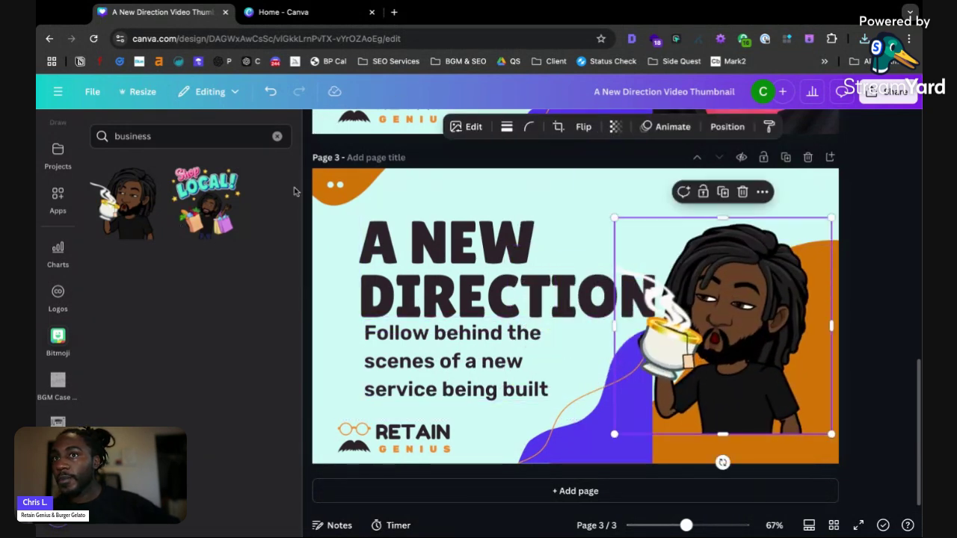
- Search Bitmoji for "idea", insert the light-bulb sticker, and delete the tea-sipping one
left_click(235, 145)
type("idea")
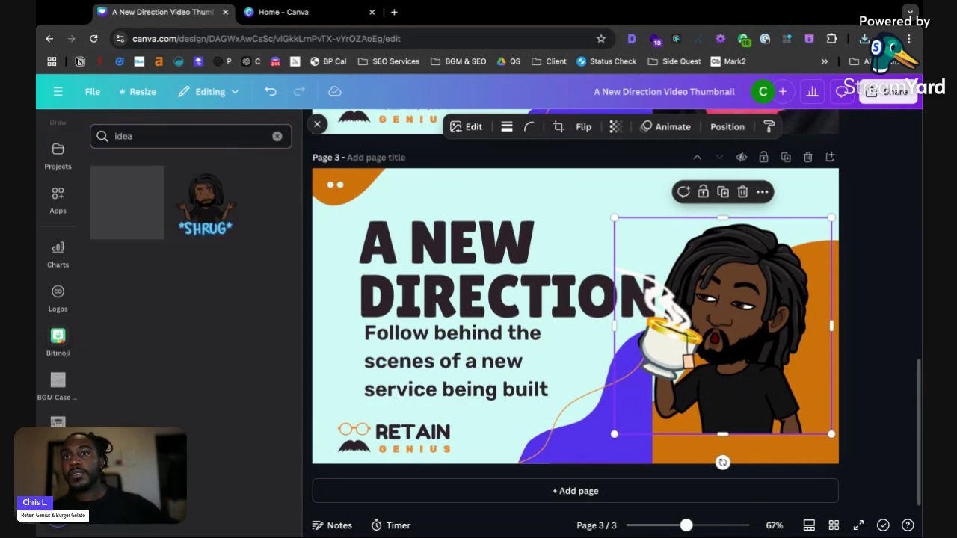
left_click(125, 207)
left_click(756, 338)
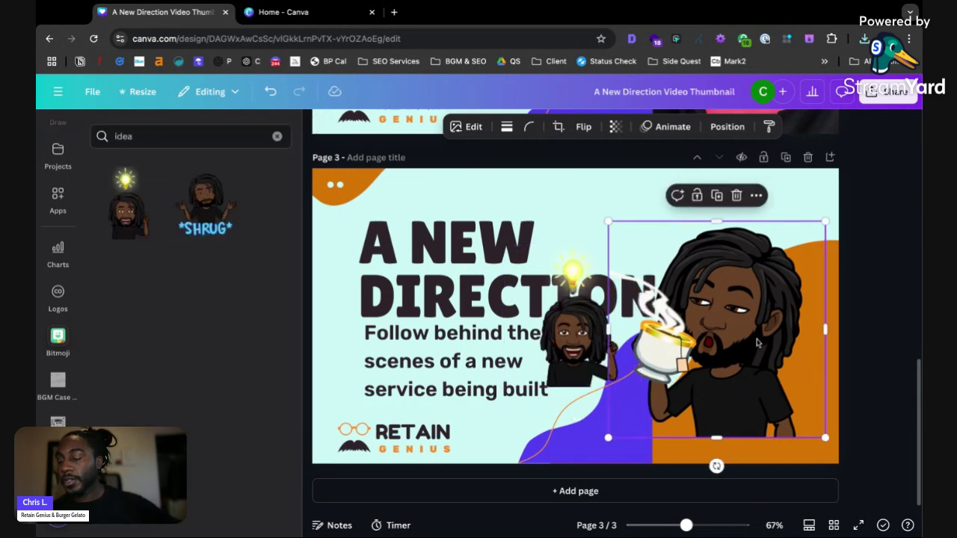
key("Delete")
- Enlarge the light-bulb Bitmoji, seat it on the page's bottom edge over the orange shape, and delete the purple wave graphic
left_click_drag(513, 255, 524, 135)
left_click_drag(632, 385, 699, 400)
left_click(548, 452)
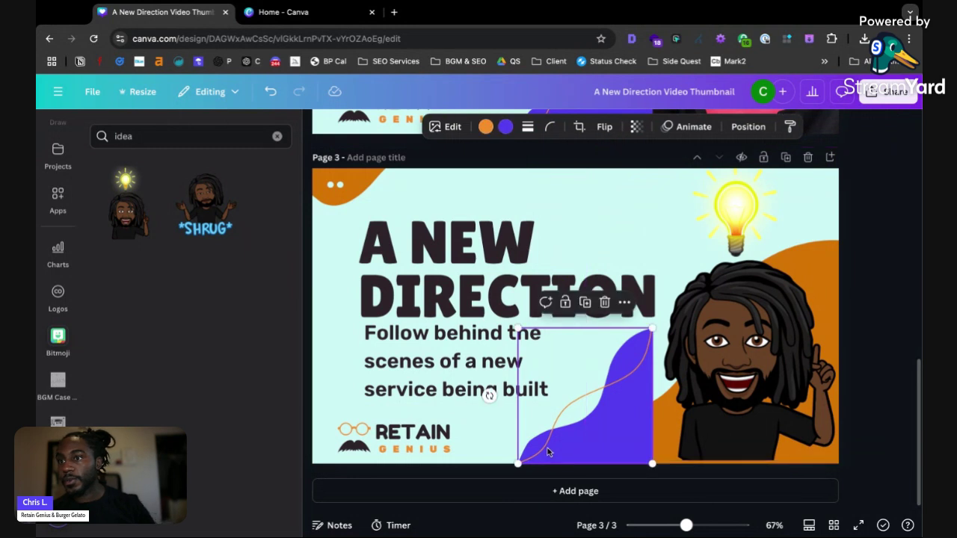
key("Delete")
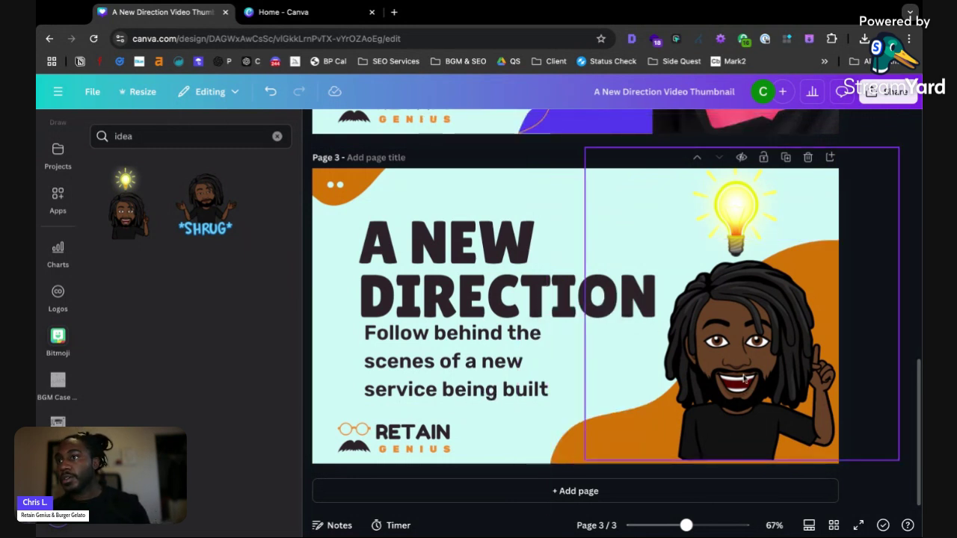
left_click(730, 285)
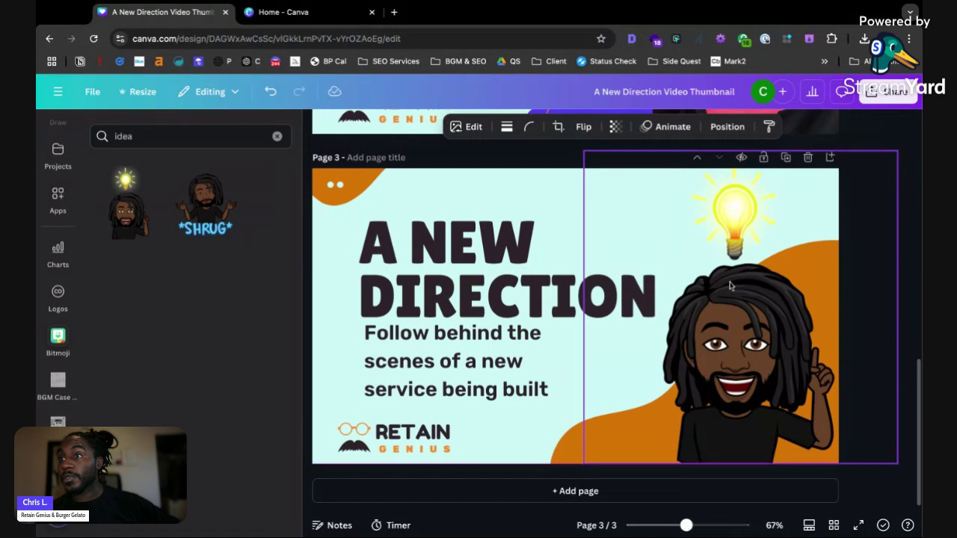
left_click(548, 428)
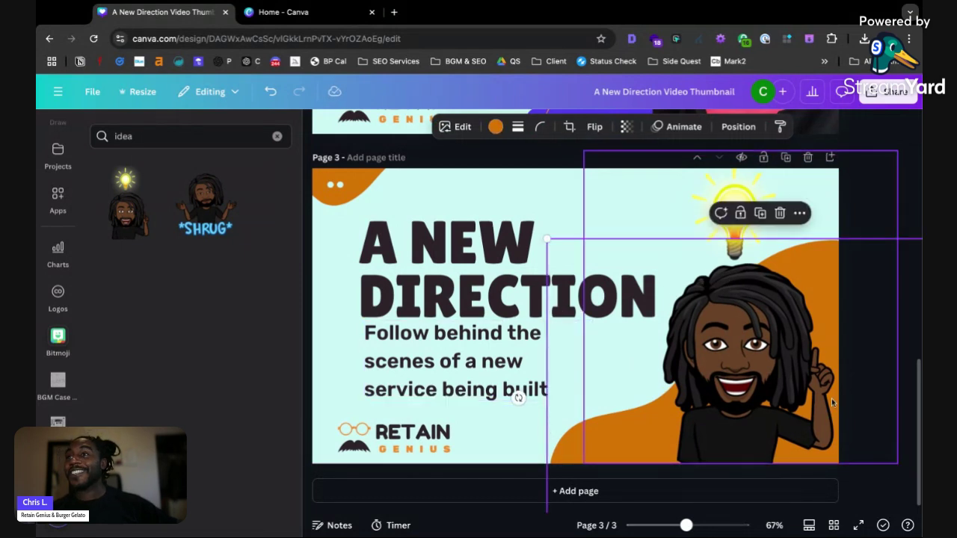
left_click(312, 399)
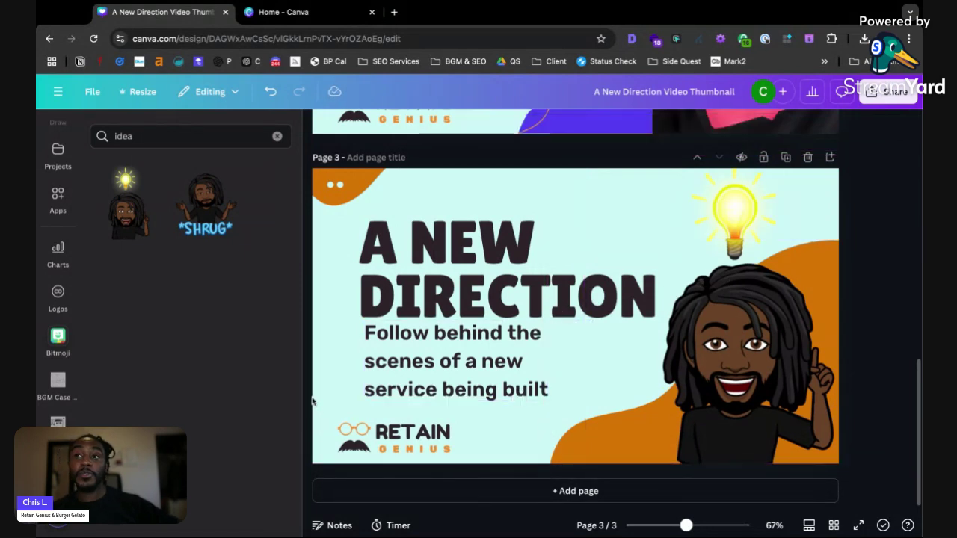